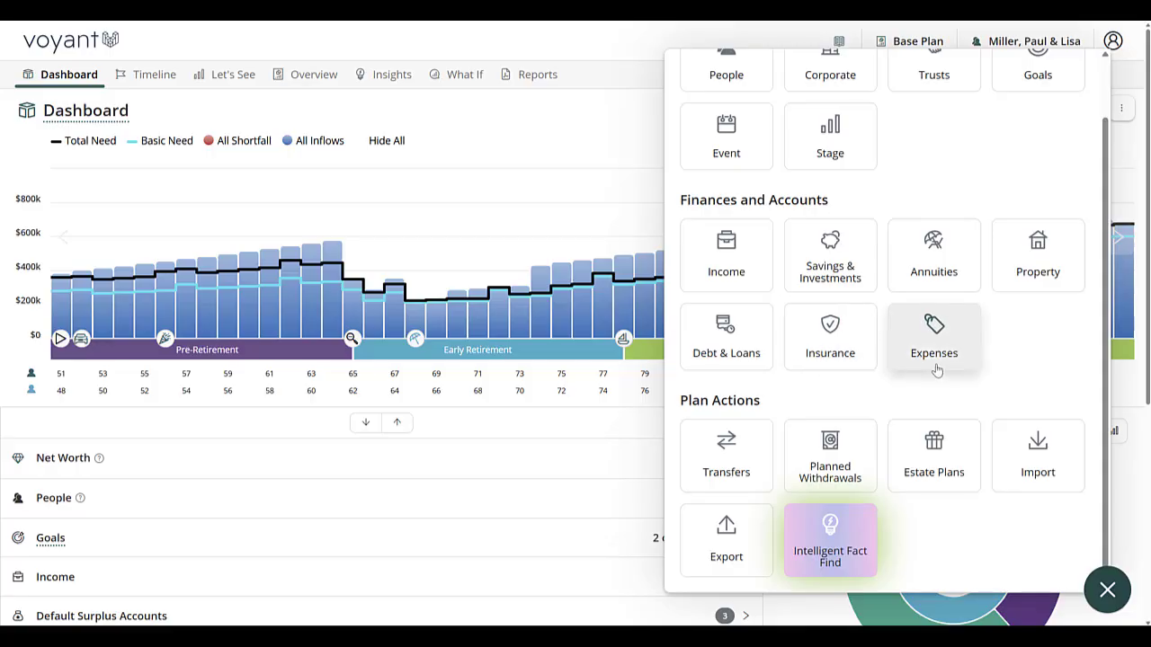
# - Close the list of addable plan items and expand all summary sections below the dashboard chart to review the plan's entries
pyautogui.scroll(1, 912, 382)
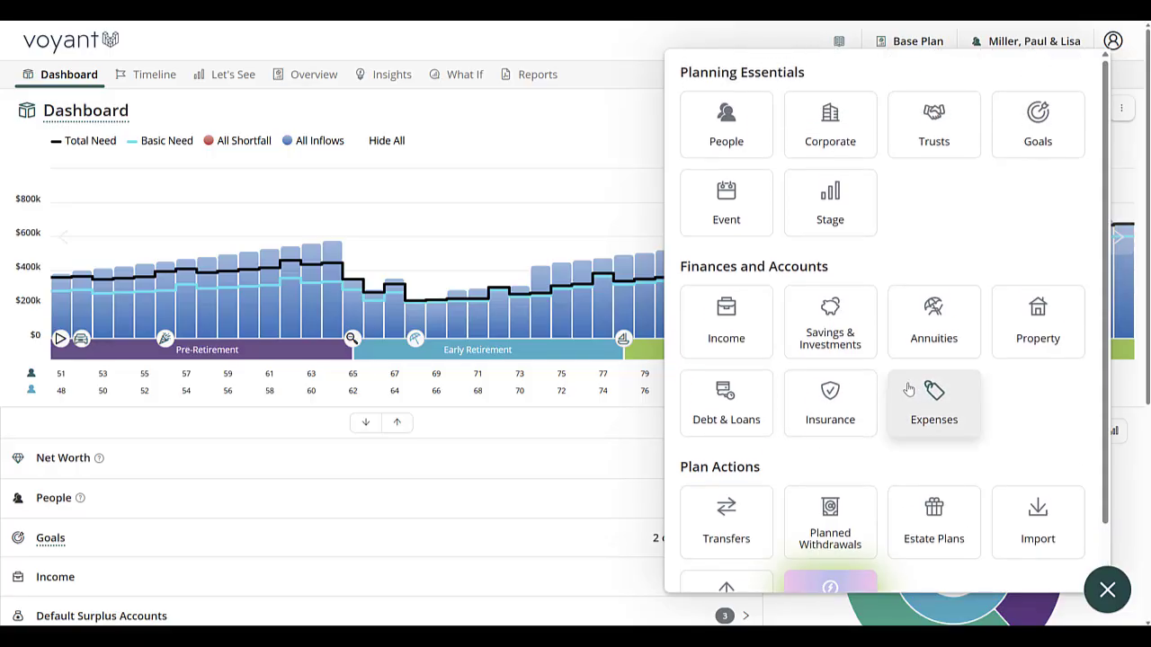
pyautogui.click(542, 128)
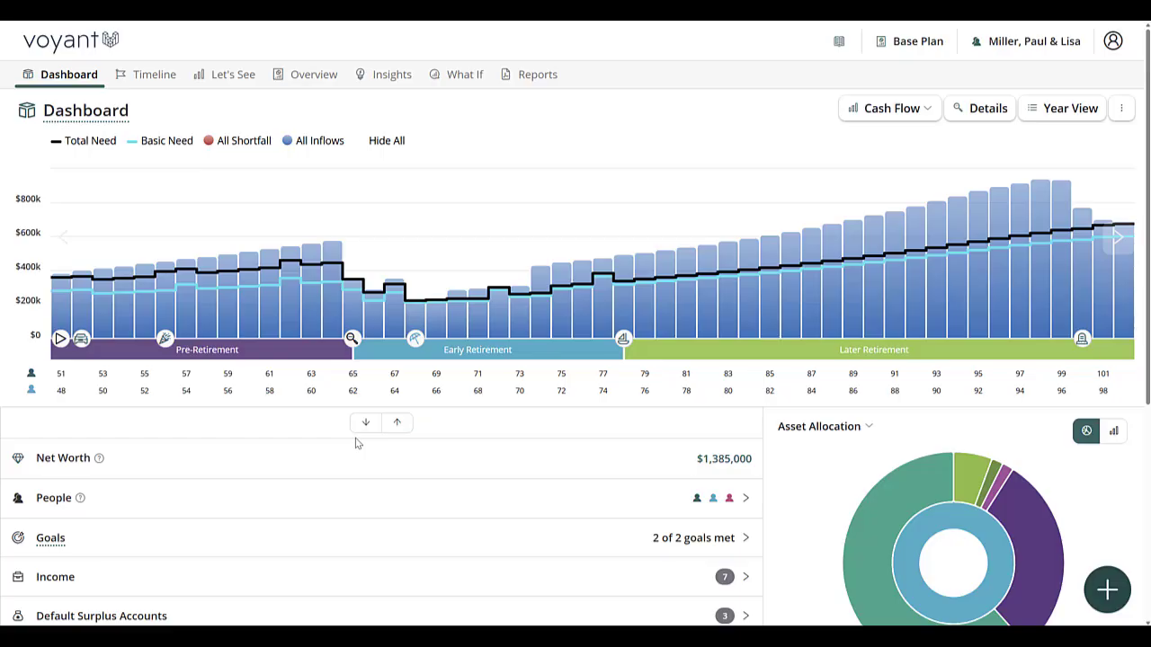
pyautogui.scroll(-3, 355, 442)
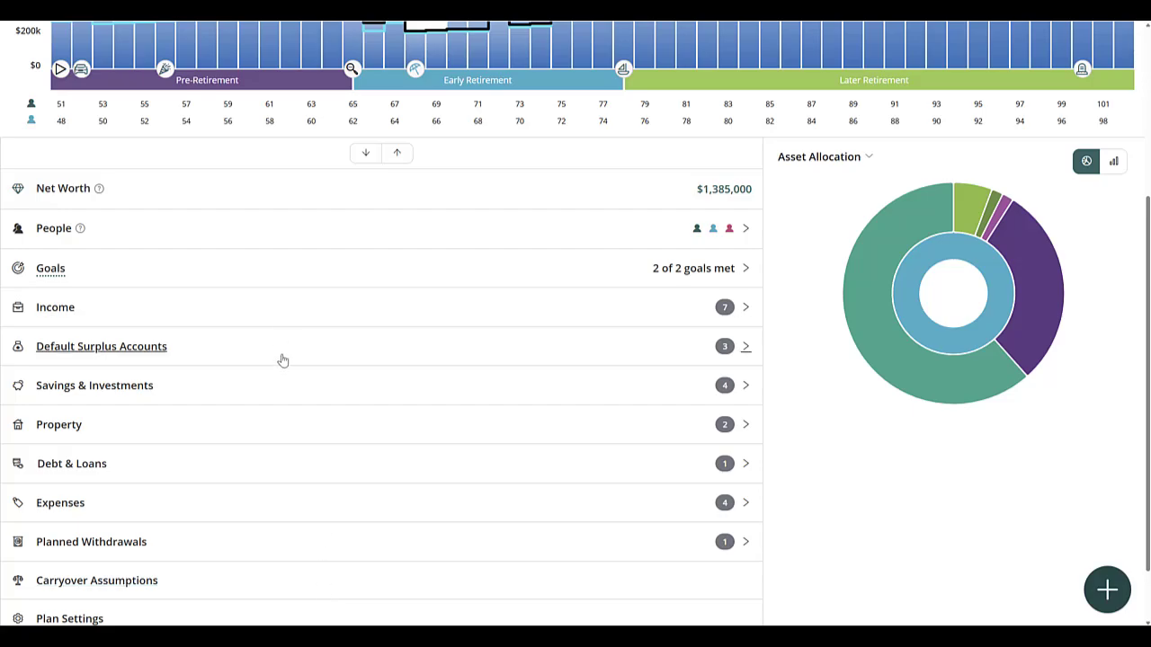
pyautogui.click(368, 157)
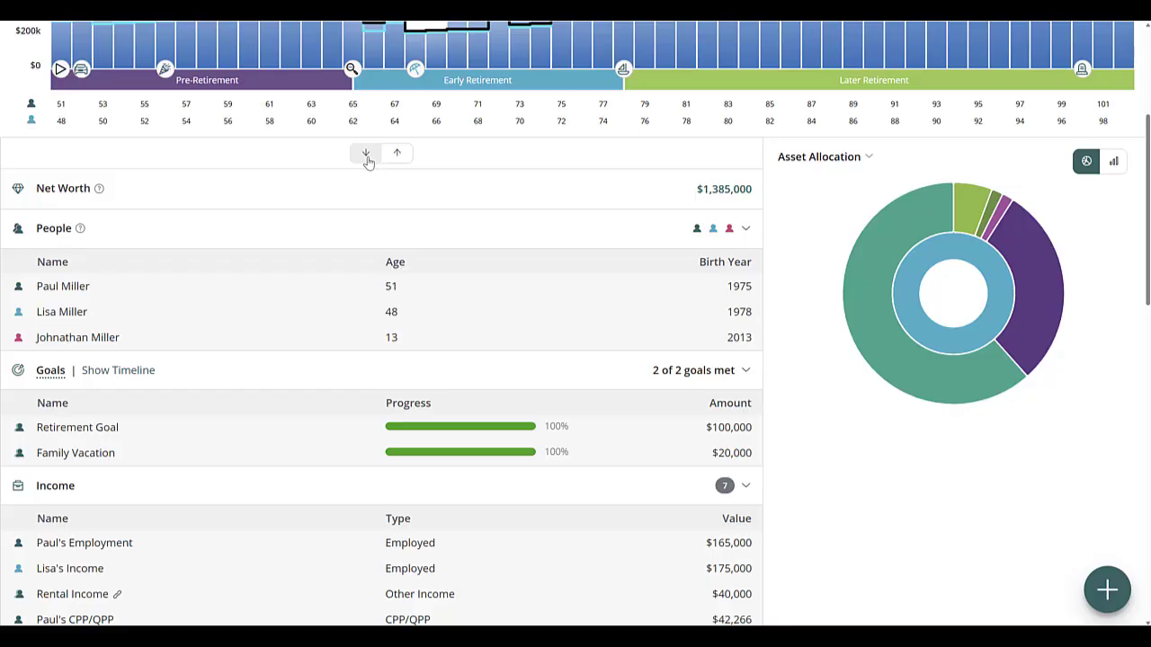
pyautogui.scroll(-4, 395, 203)
pyautogui.scroll(-1, 396, 203)
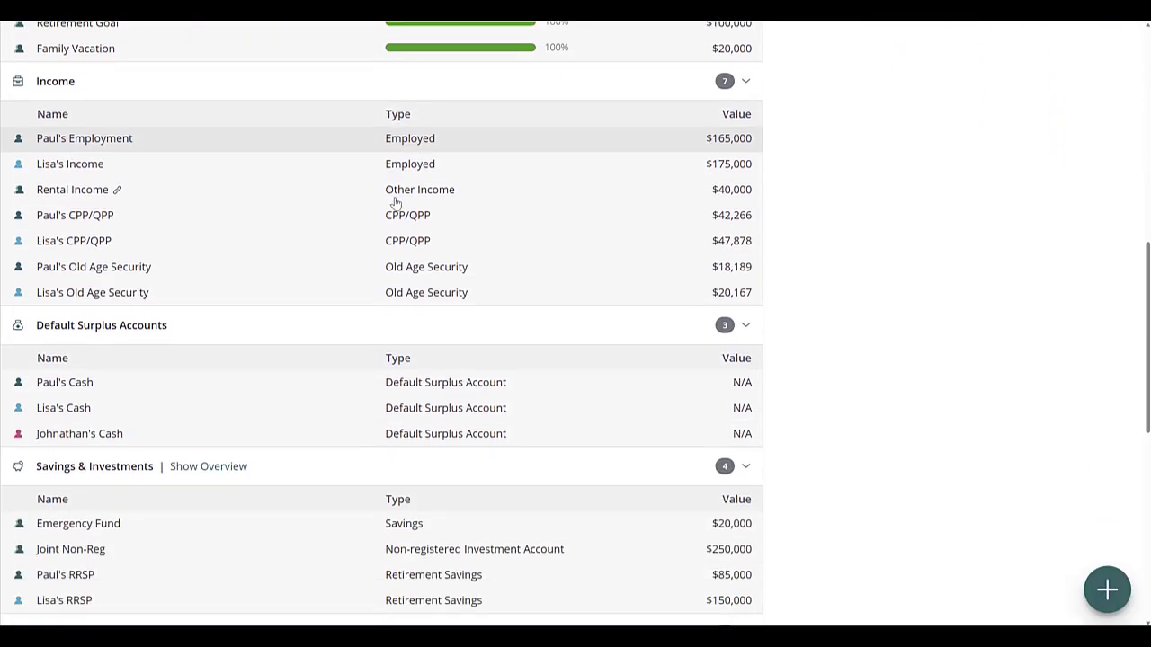
# - Review the basics, timing and steps of the $165,000 employment income, and return to the dashboard
pyautogui.click(290, 149)
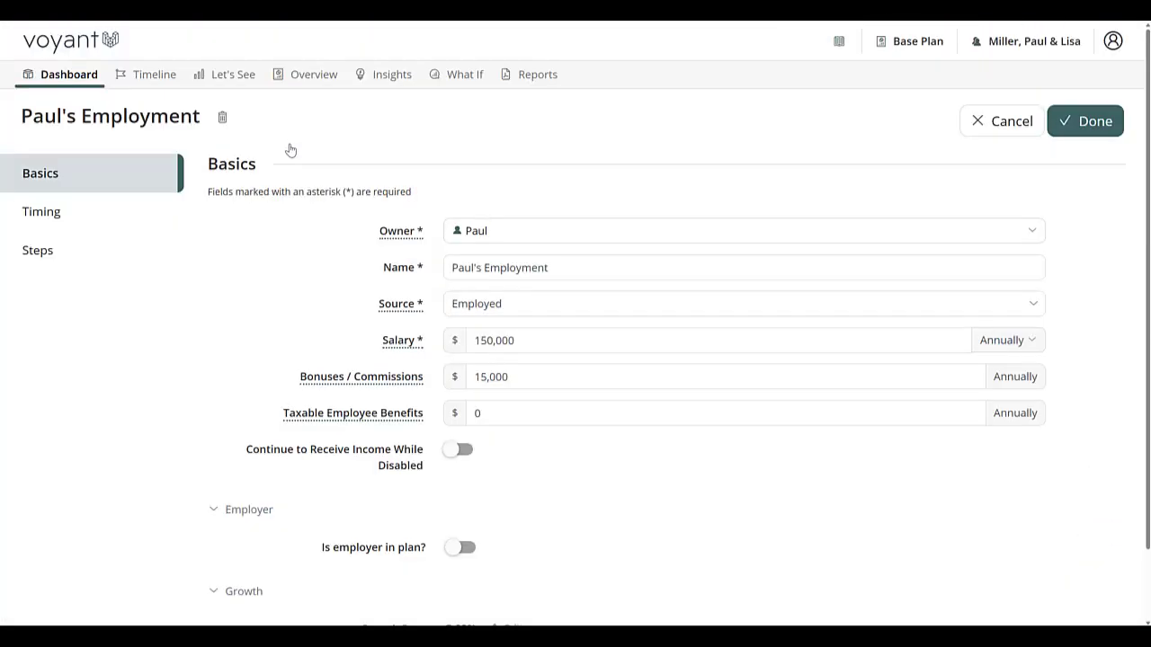
pyautogui.click(540, 340)
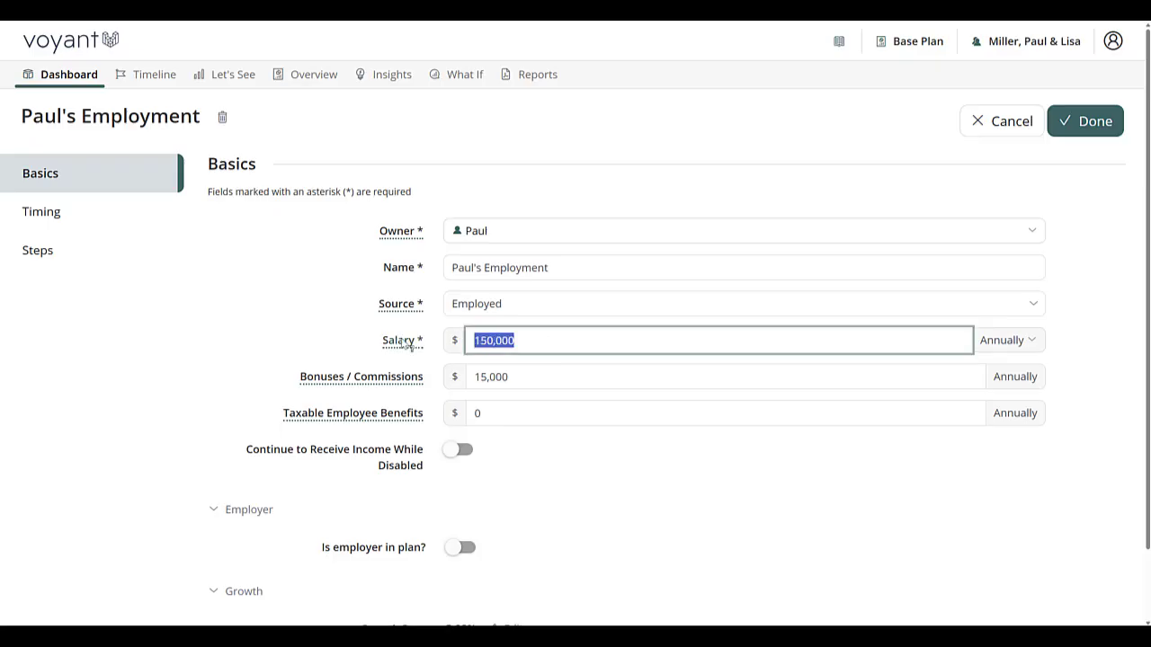
pyautogui.click(47, 214)
pyautogui.click(34, 255)
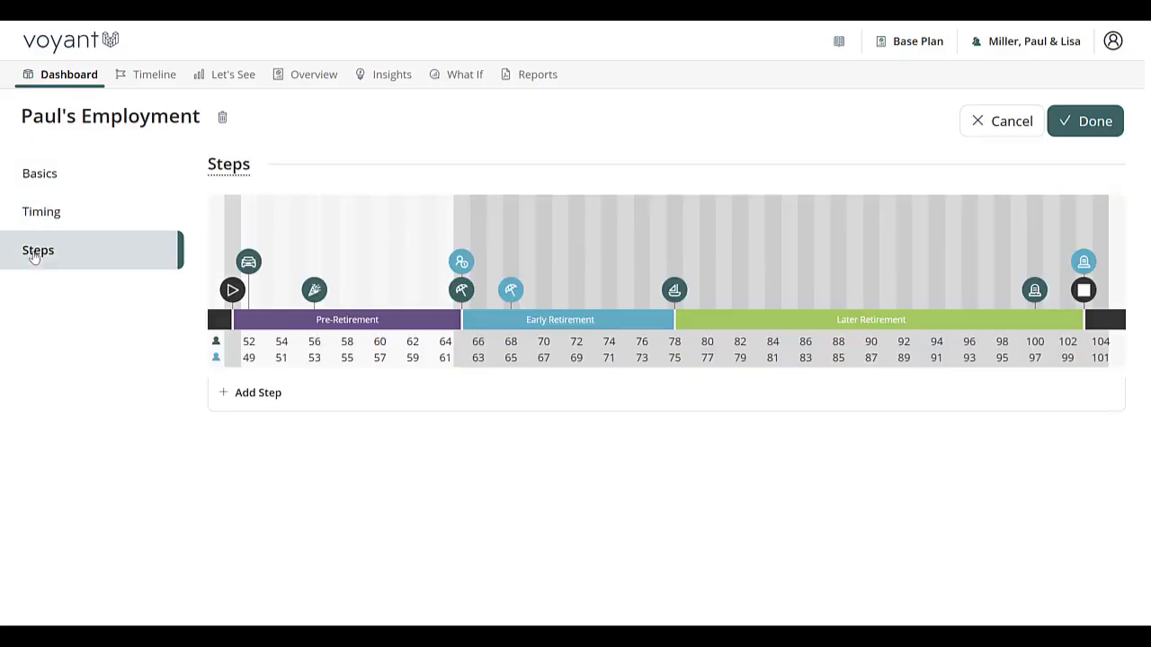
pyautogui.click(39, 216)
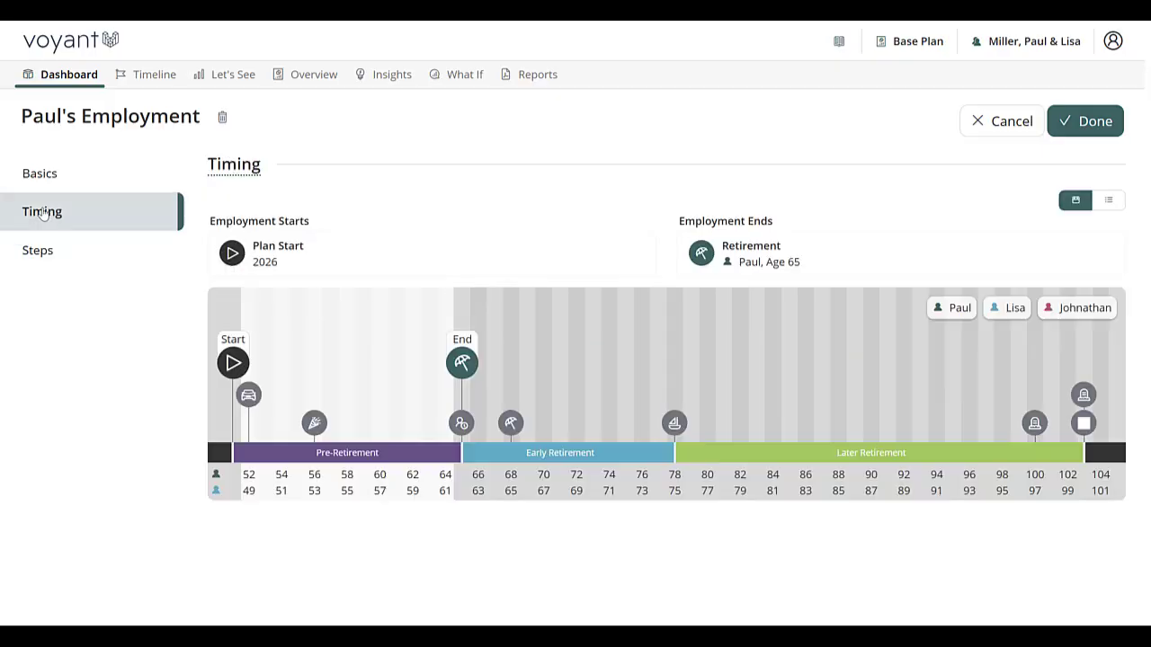
pyautogui.click(39, 241)
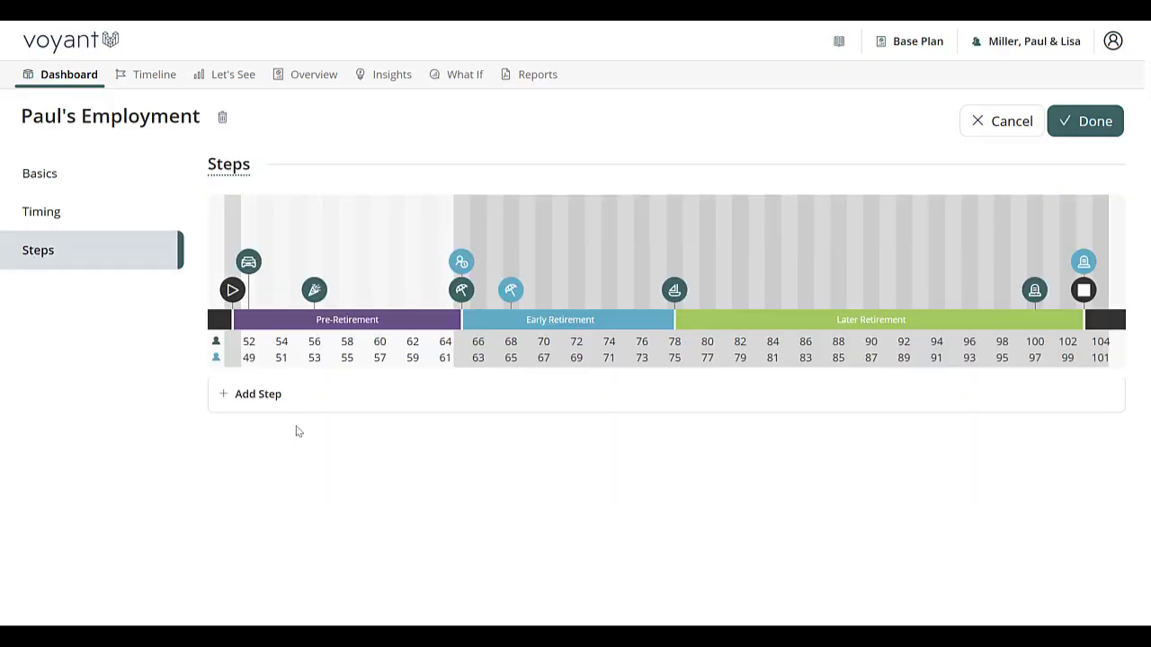
pyautogui.click(1080, 131)
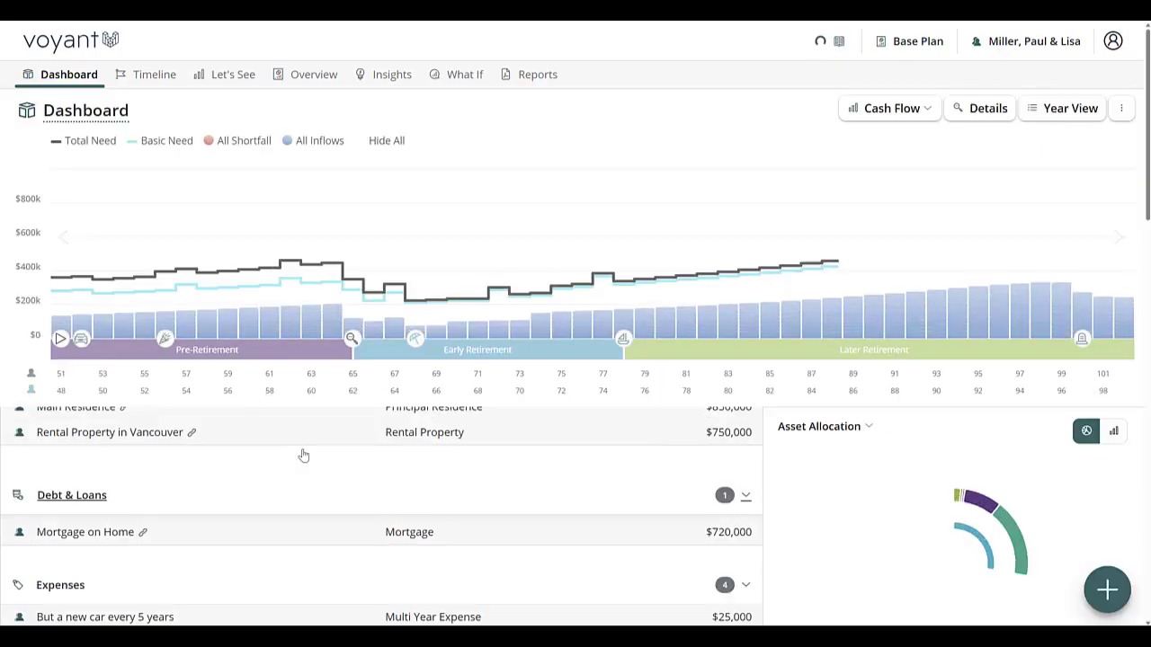
# - Examine the Joint Non-Reg account's basics and growth portfolio, and collapse all dashboard sections after leaving it
pyautogui.scroll(-10, 297, 459)
pyautogui.scroll(-6, 260, 462)
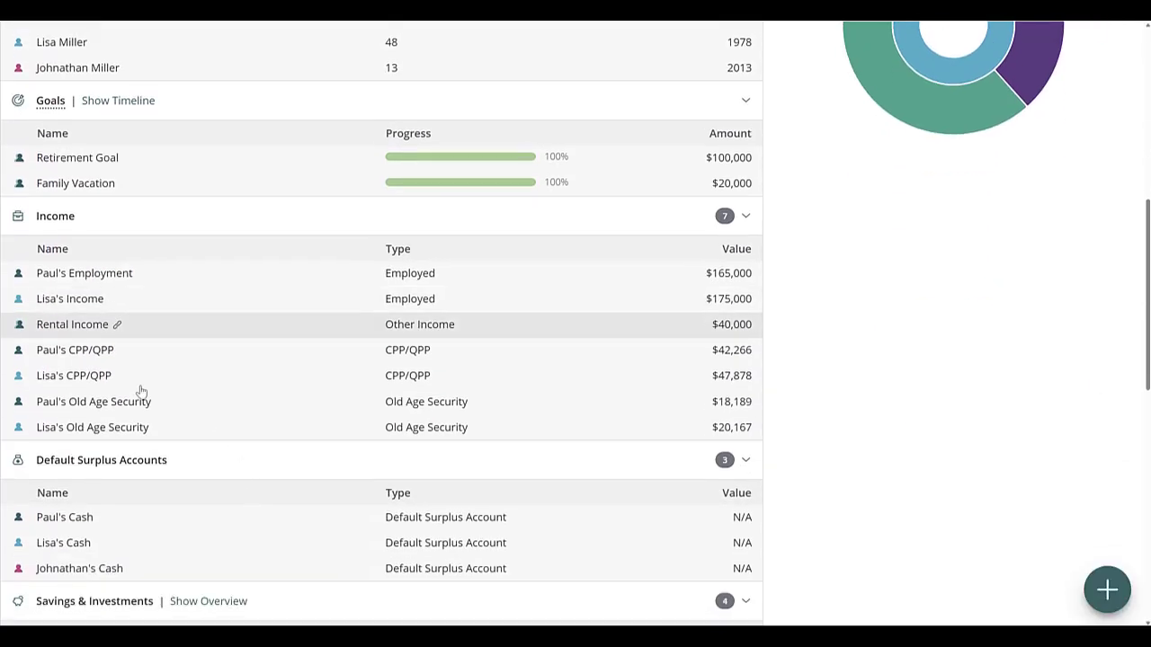
pyautogui.scroll(-3, 140, 432)
pyautogui.click(120, 481)
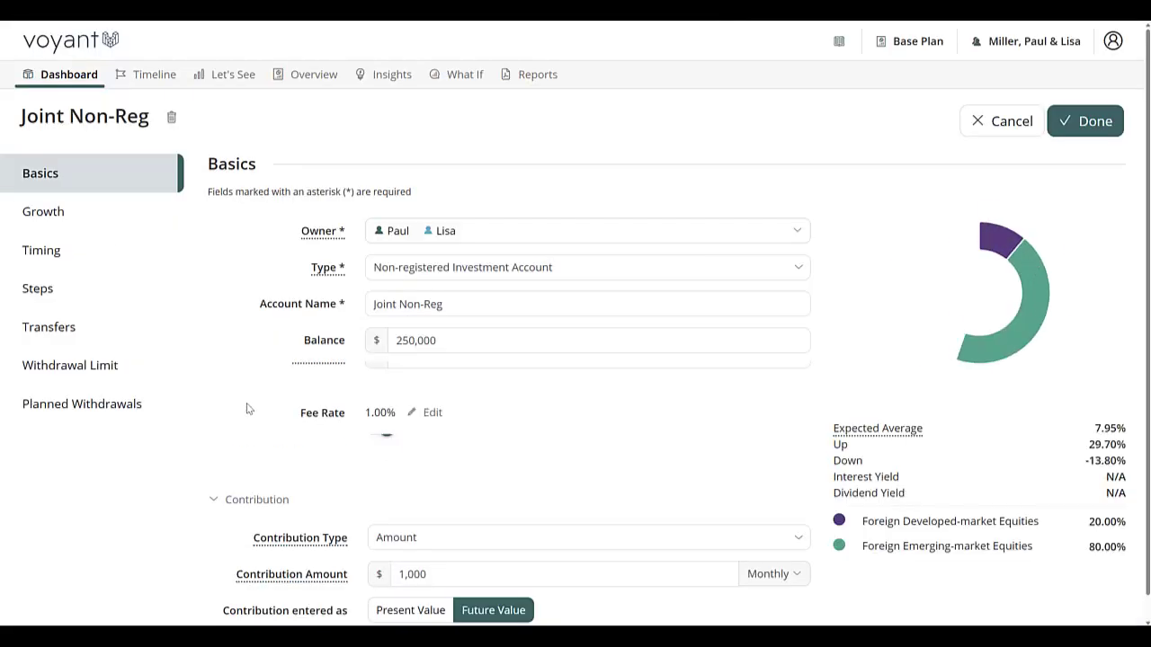
pyautogui.click(72, 218)
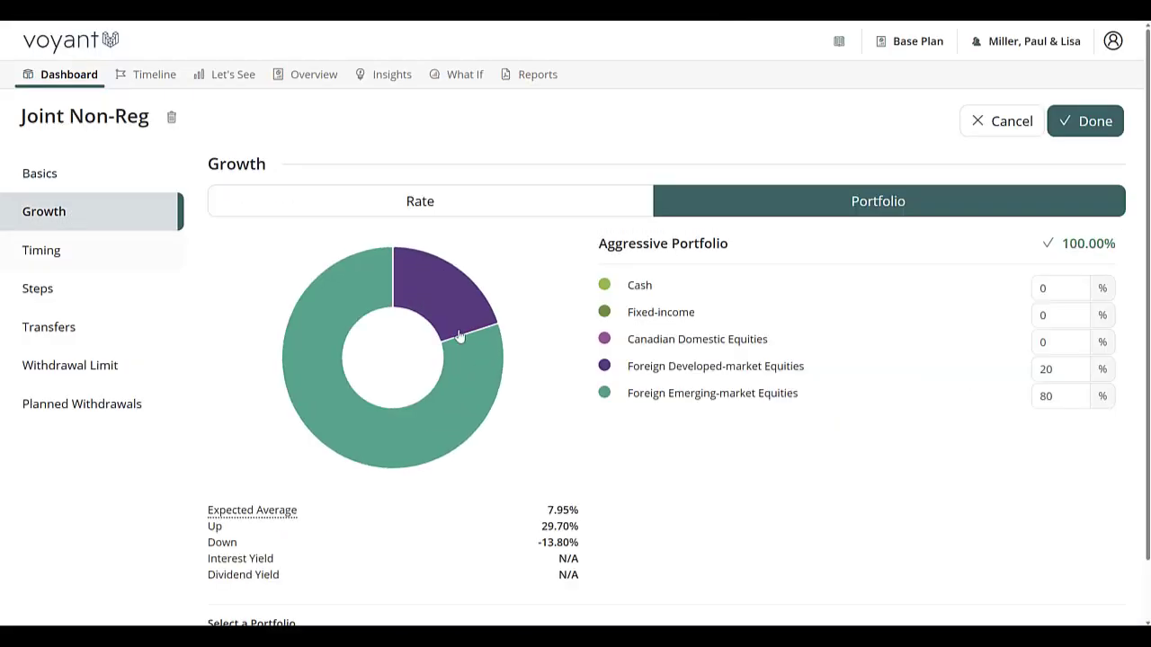
pyautogui.click(992, 123)
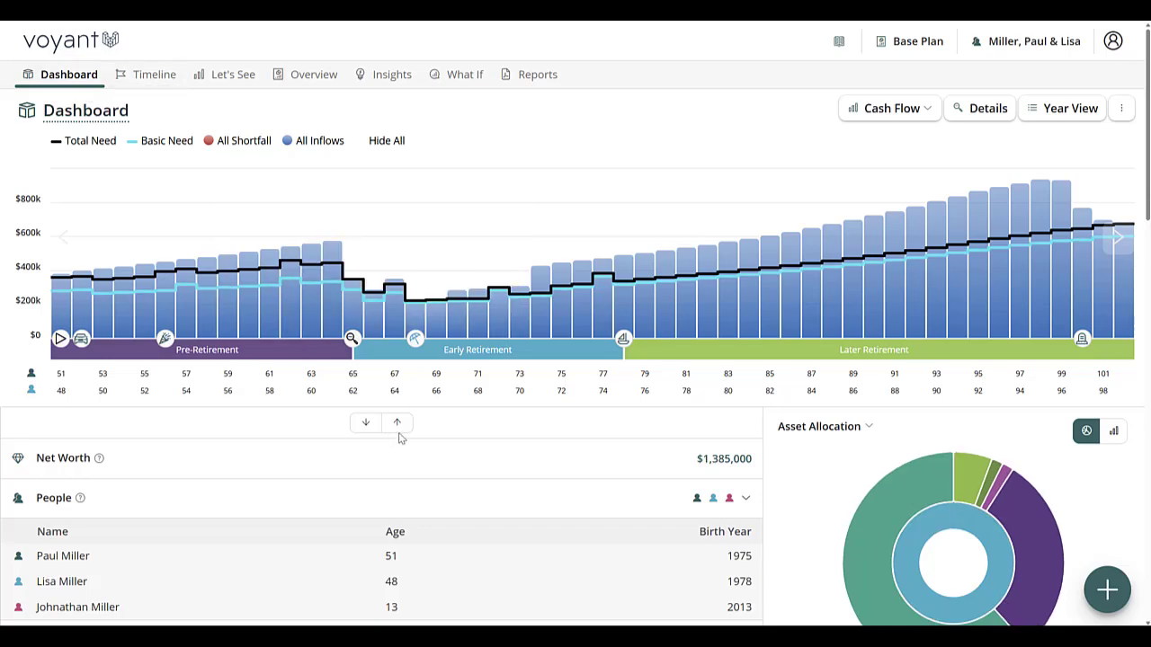
pyautogui.click(396, 423)
# - Open the Retirement Goal from the plan timeline and examine its basic settings and amount
pyautogui.click(151, 75)
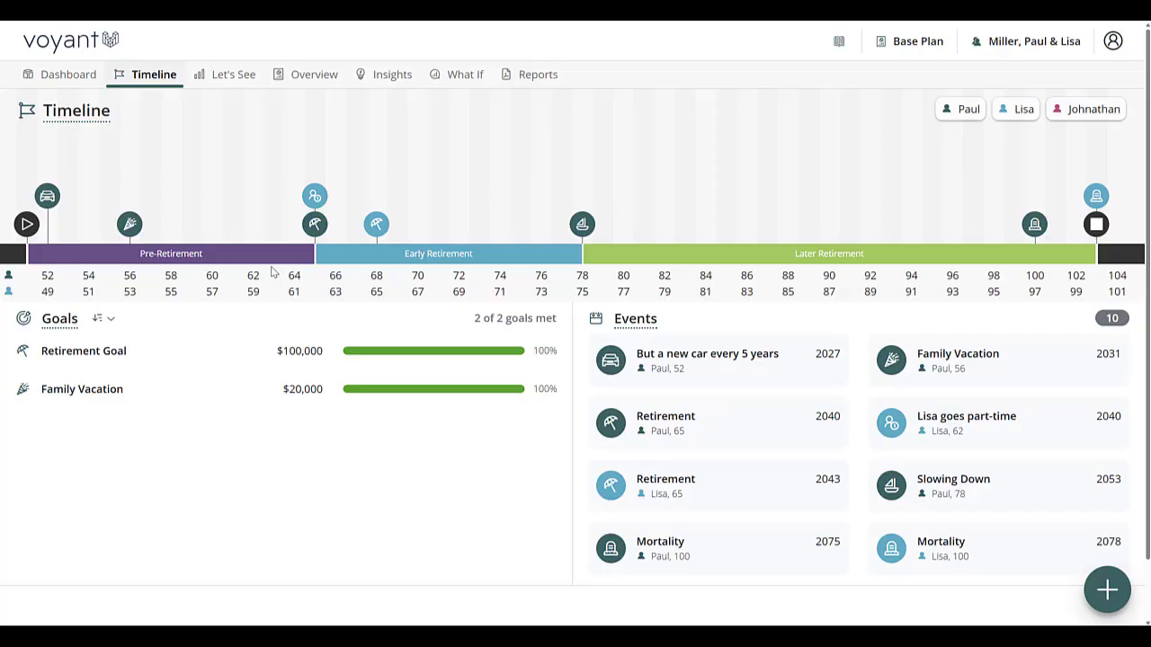
pyautogui.moveTo(260, 357)
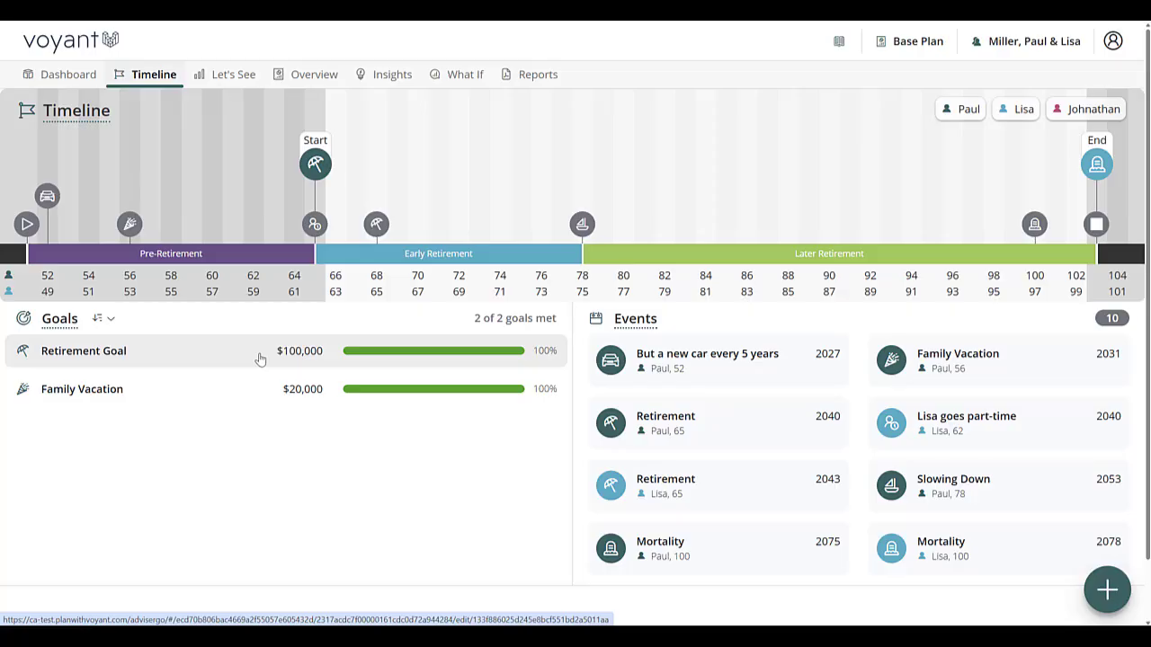
pyautogui.click(259, 359)
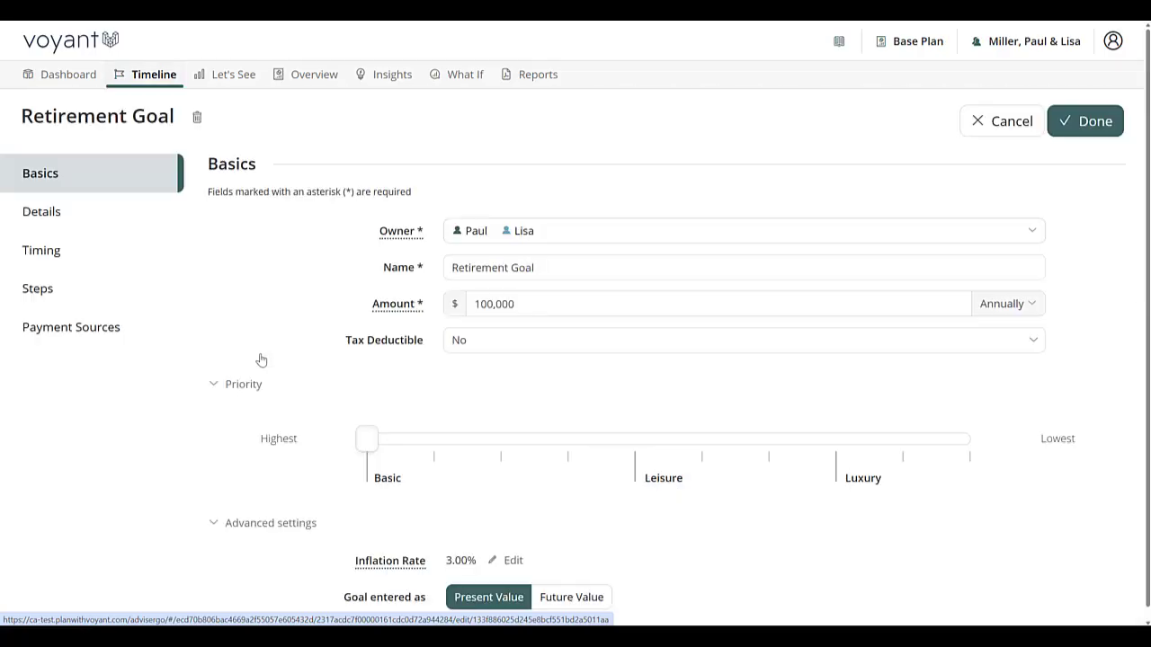
pyautogui.click(572, 296)
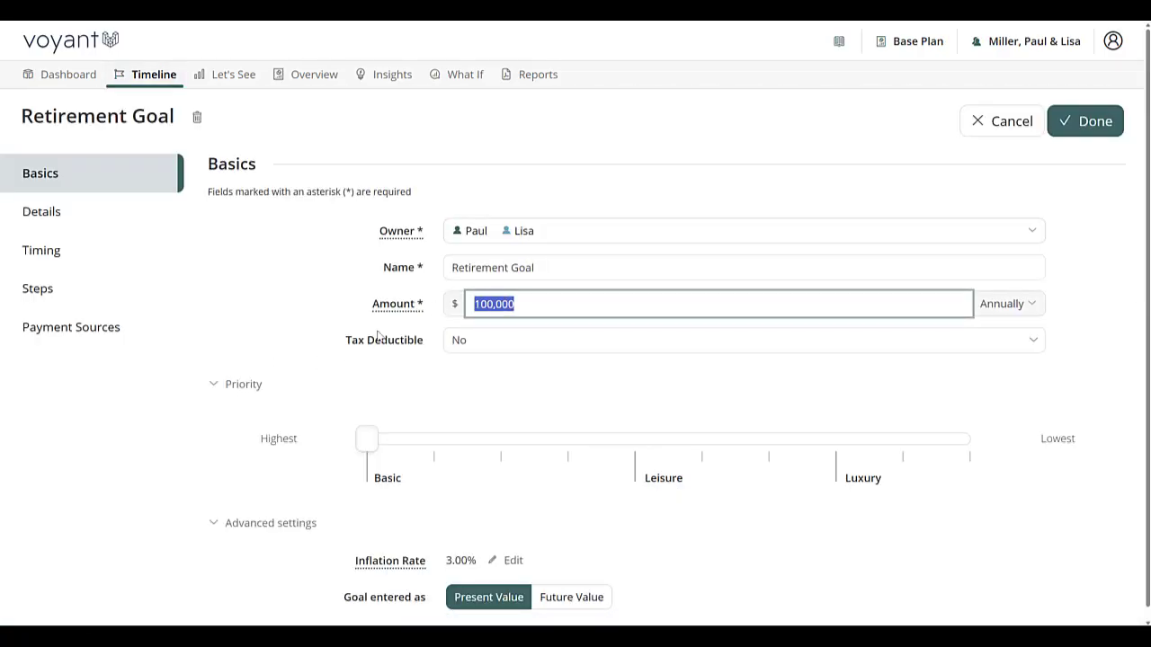
# - Compare the Fixed Amount, Based on Income and Itemized options in the Retirement Goal's details
pyautogui.click(56, 216)
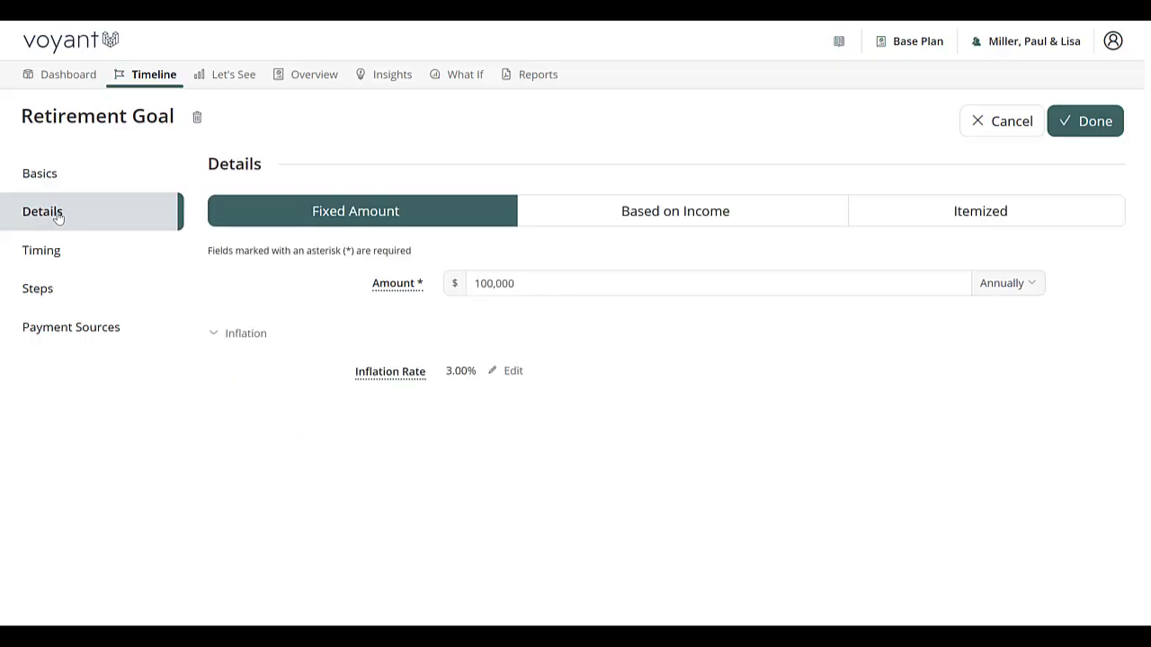
pyautogui.click(675, 211)
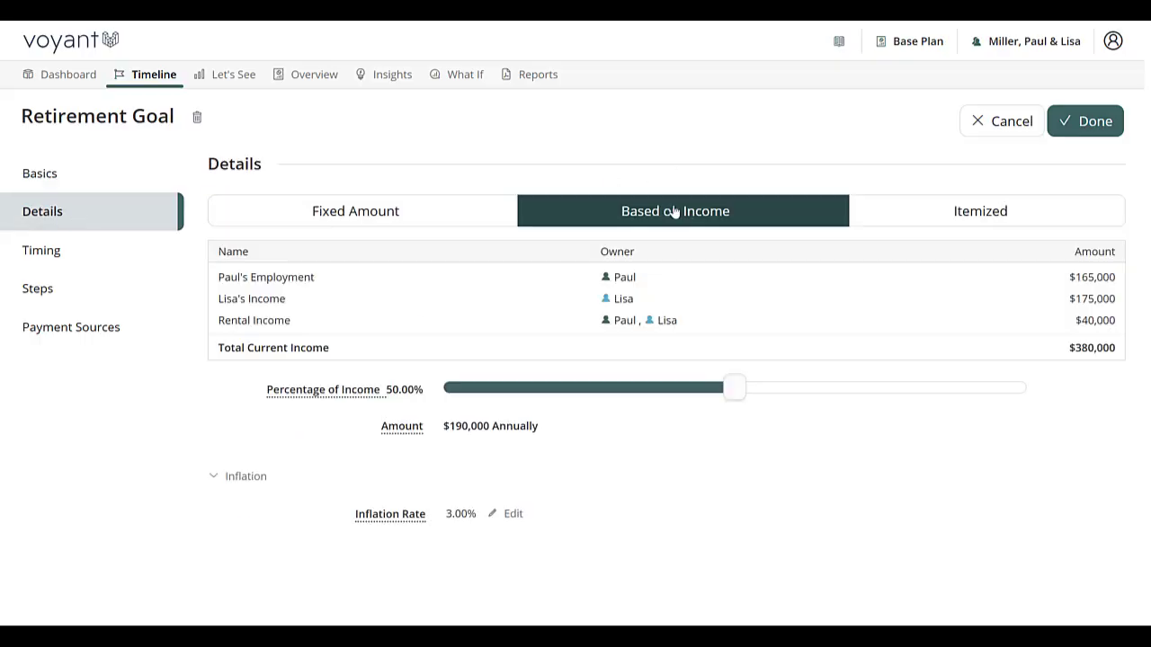
pyautogui.click(391, 214)
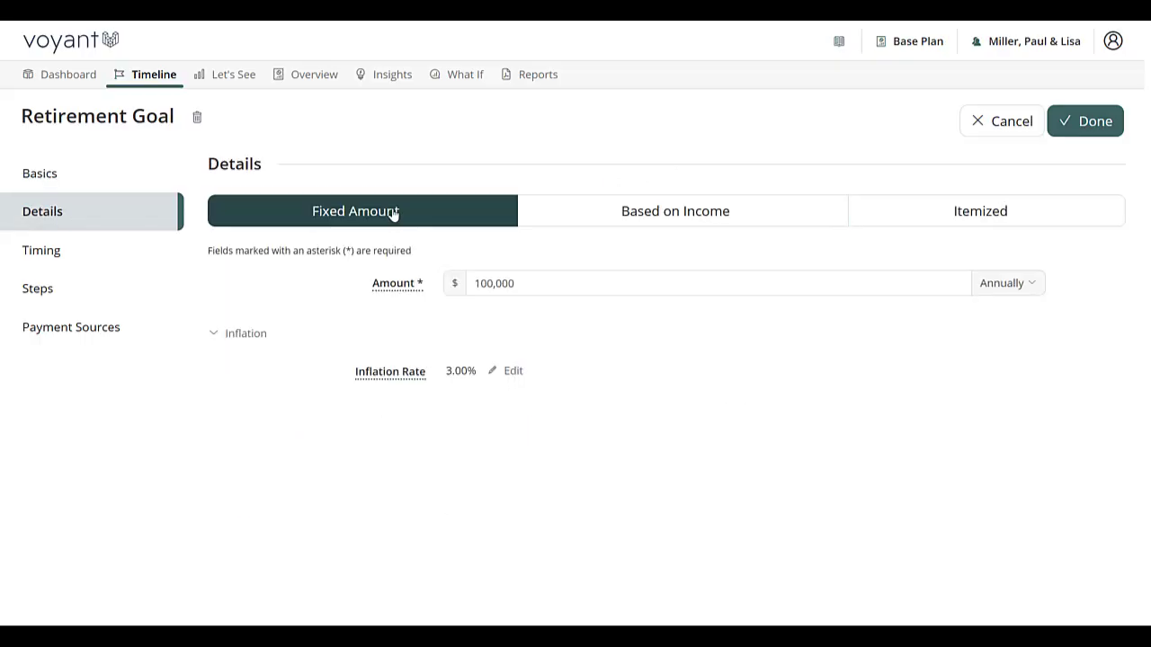
pyautogui.click(635, 214)
pyautogui.click(1026, 220)
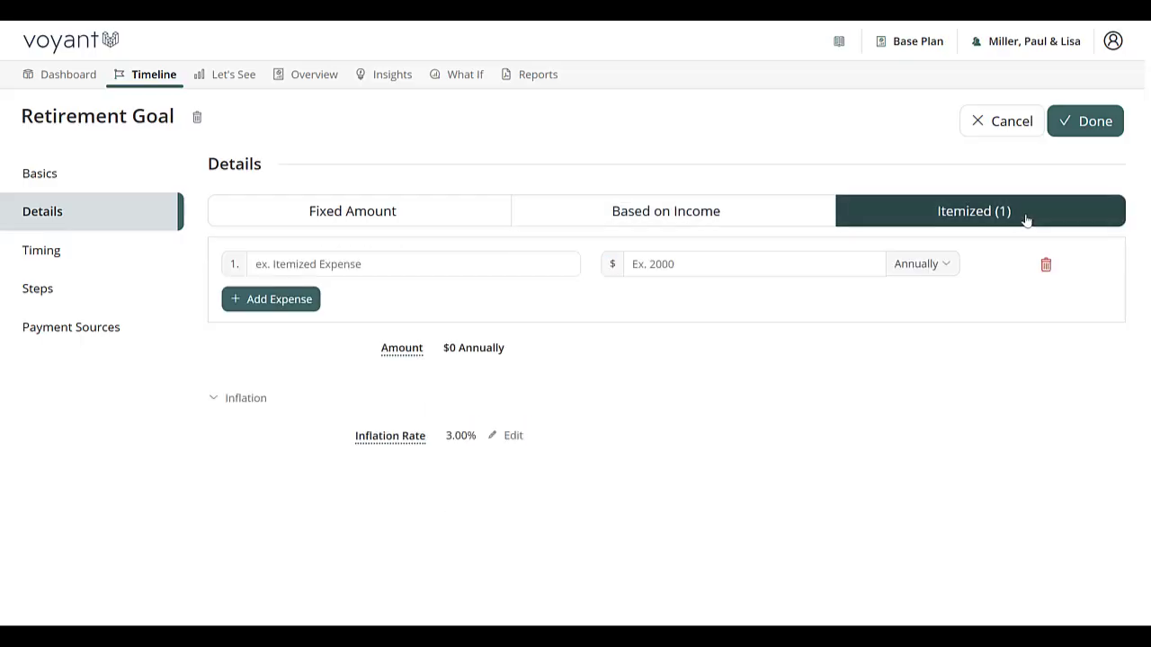
# - Review the Retirement Goal's timing and the settings for adding a step, leaving without adding one
pyautogui.click(58, 258)
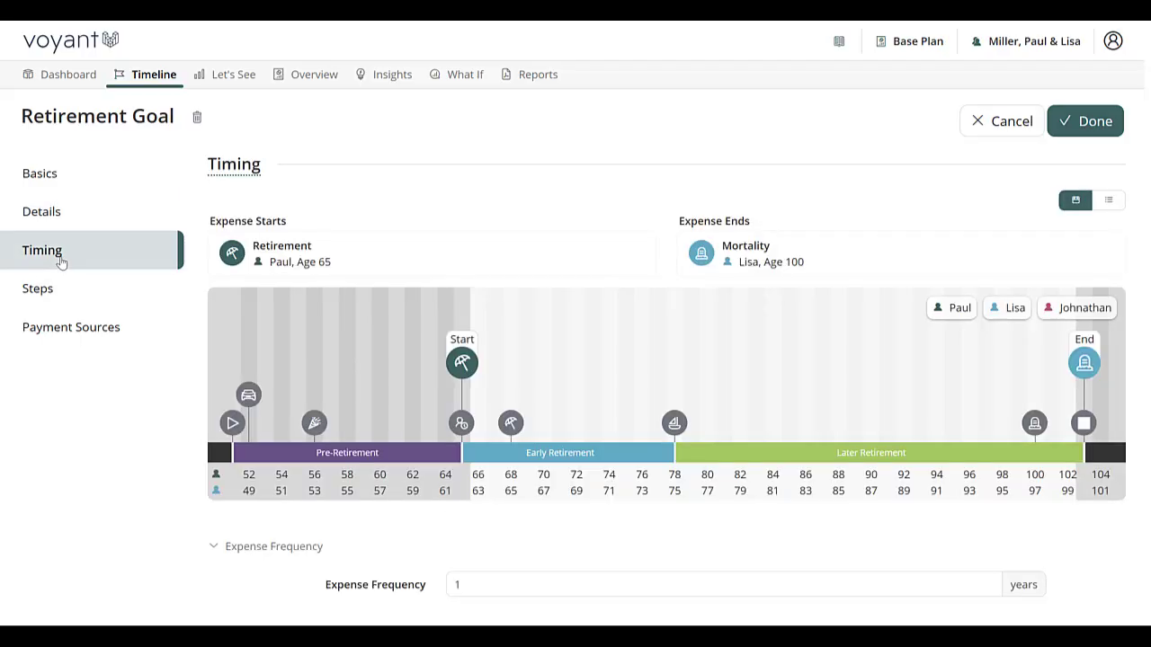
pyautogui.click(36, 297)
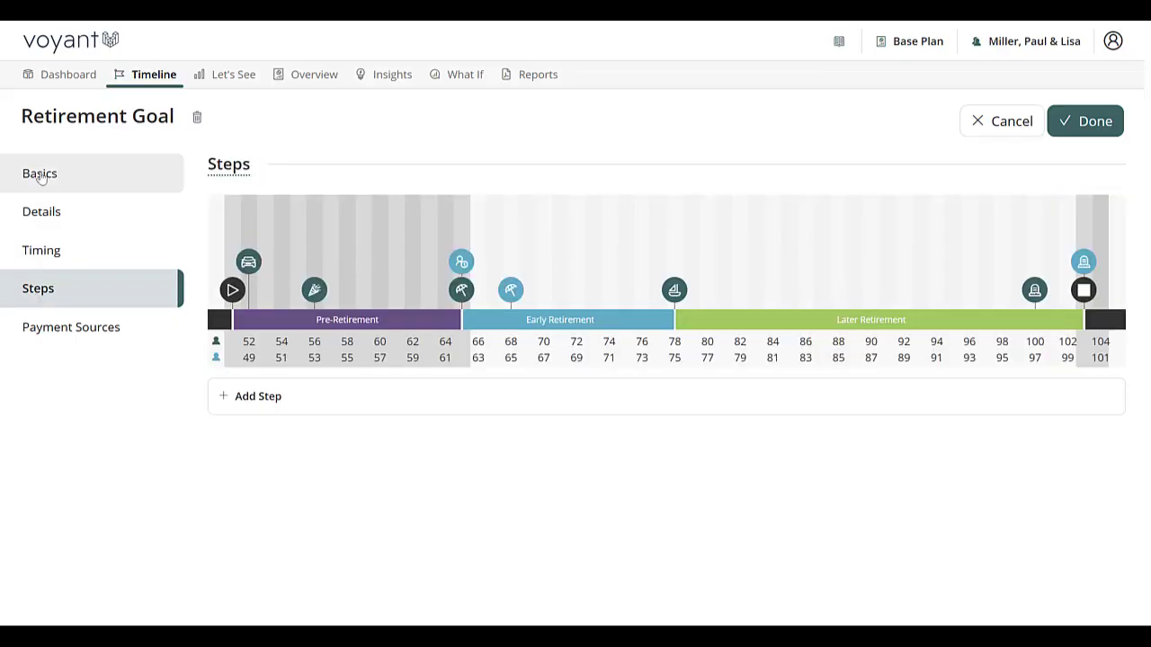
pyautogui.click(286, 402)
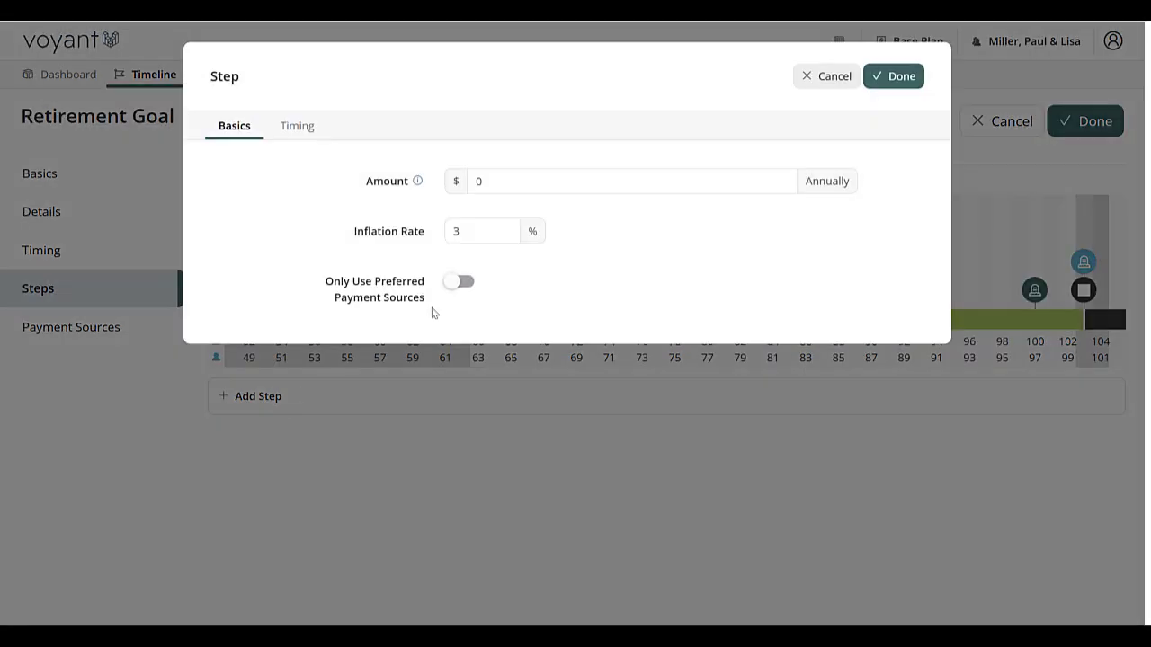
pyautogui.click(529, 182)
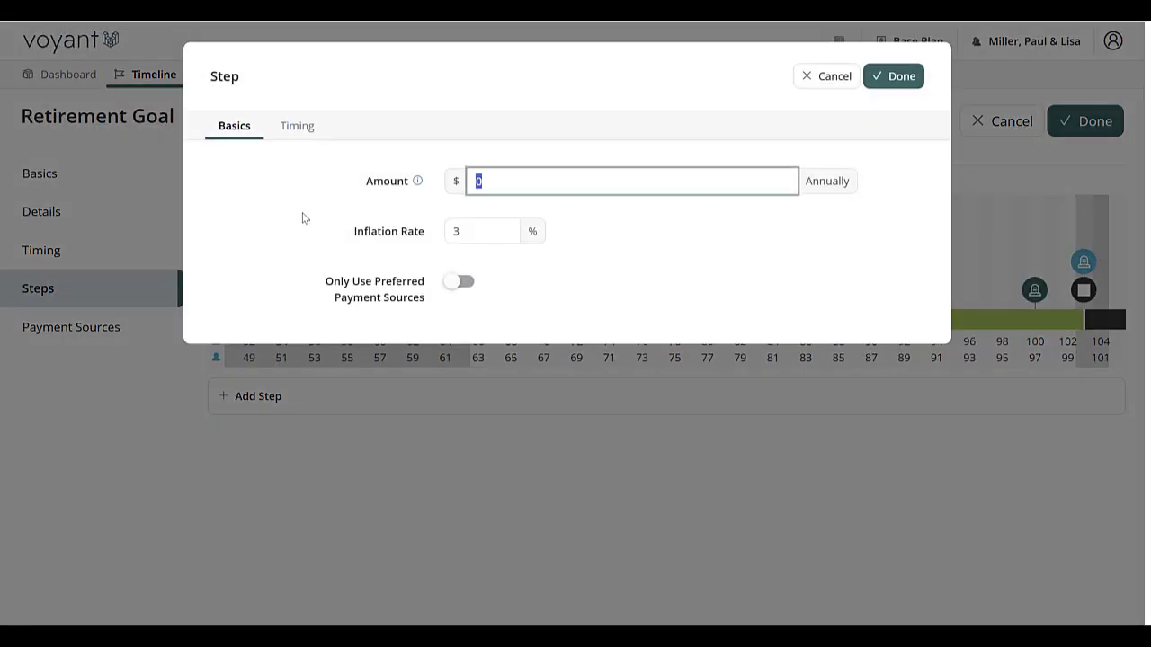
pyautogui.click(814, 79)
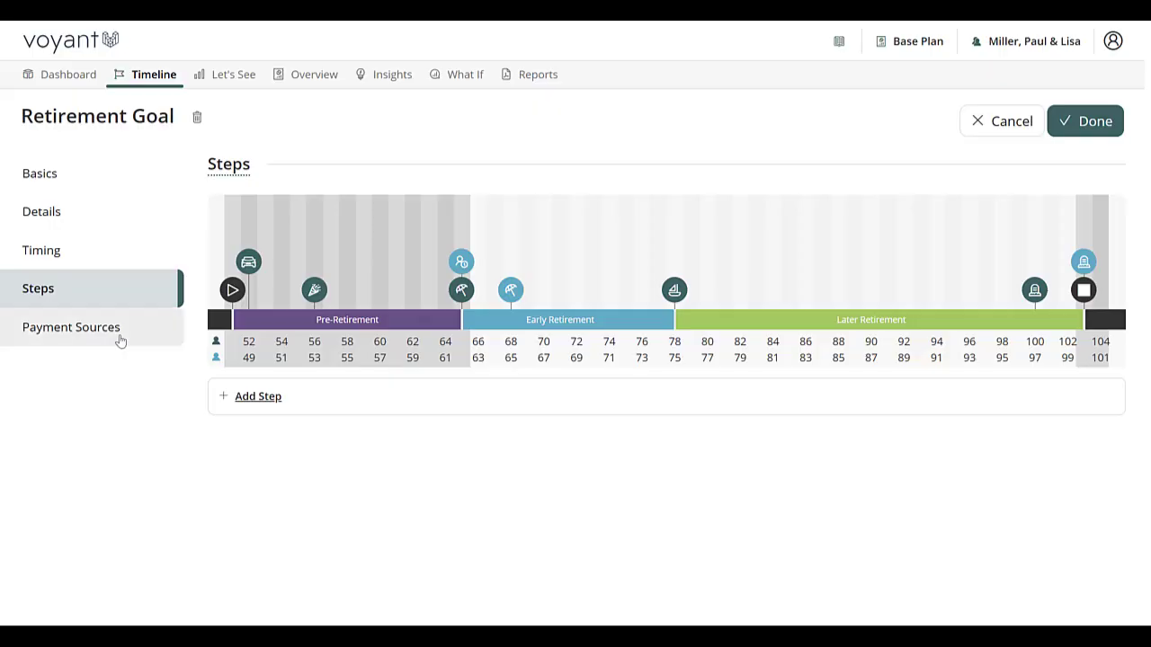
# - Select the Joint Non-Reg account as a preferred payment source for the Retirement Goal
pyautogui.click(120, 339)
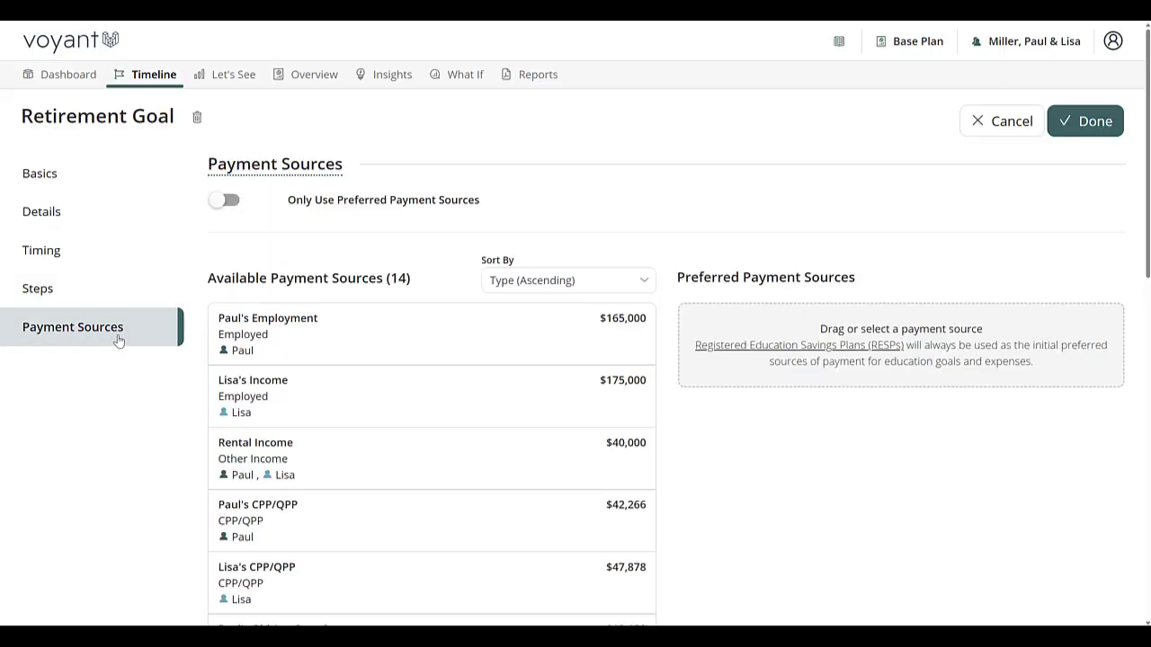
pyautogui.scroll(-7, 675, 503)
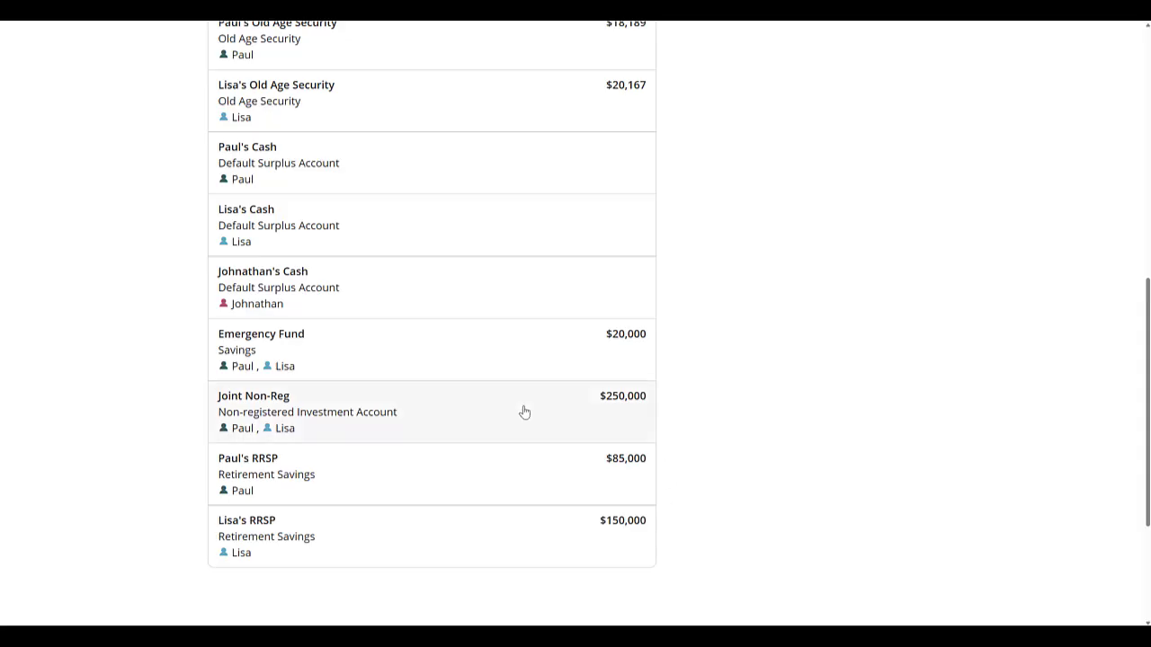
pyautogui.click(524, 412)
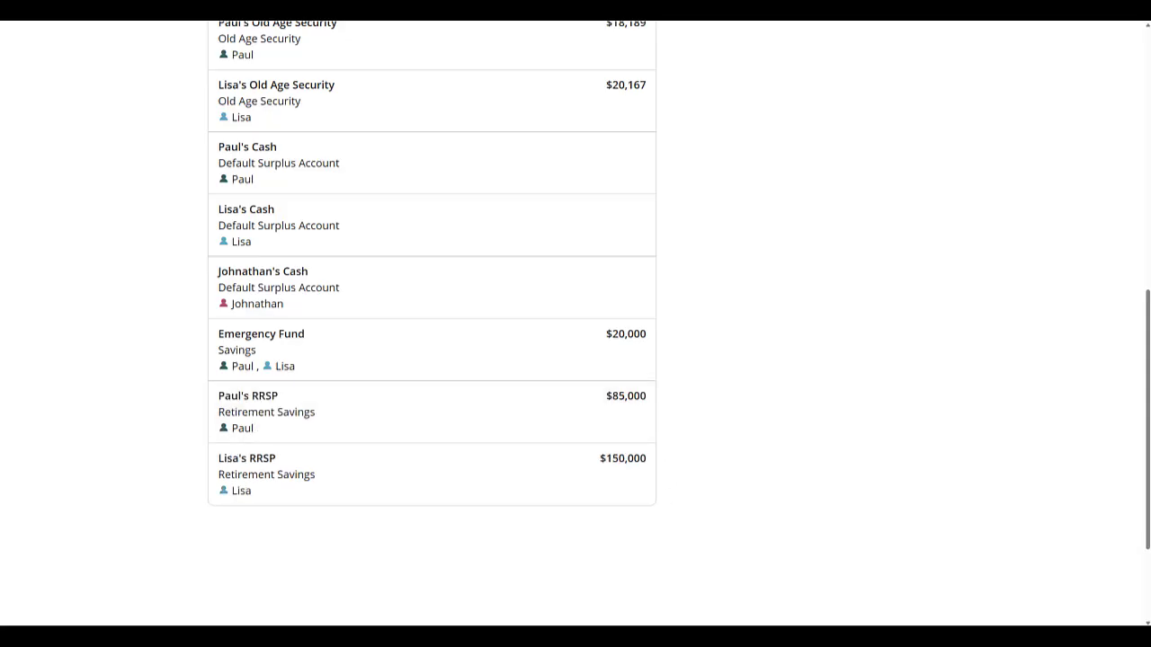
pyautogui.scroll(6, 1118, 509)
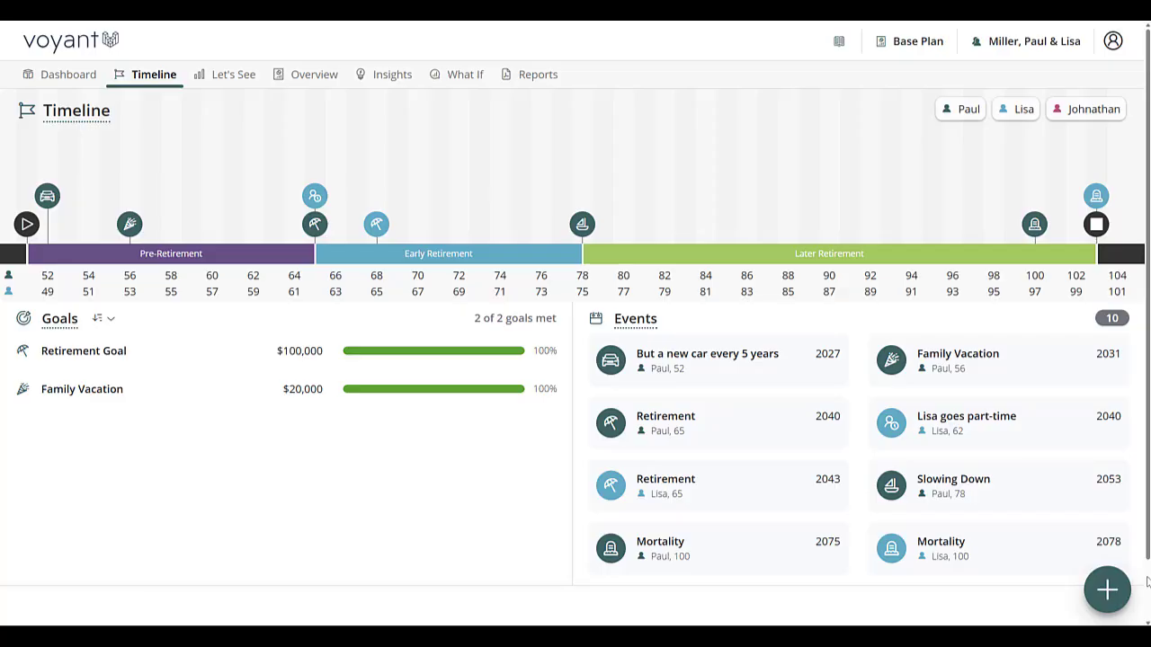
# - Start a new timeline event at age 70, check its age choices and the Graduation type, and discard it
pyautogui.click(420, 215)
pyautogui.click(387, 256)
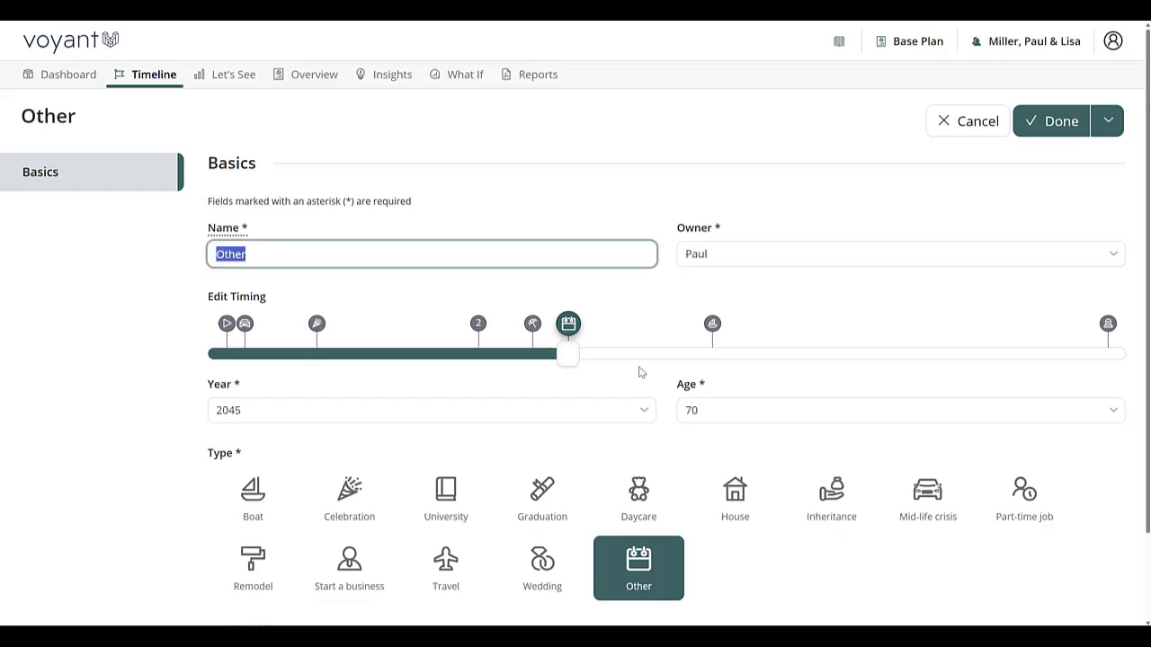
pyautogui.click(338, 411)
pyautogui.click(770, 412)
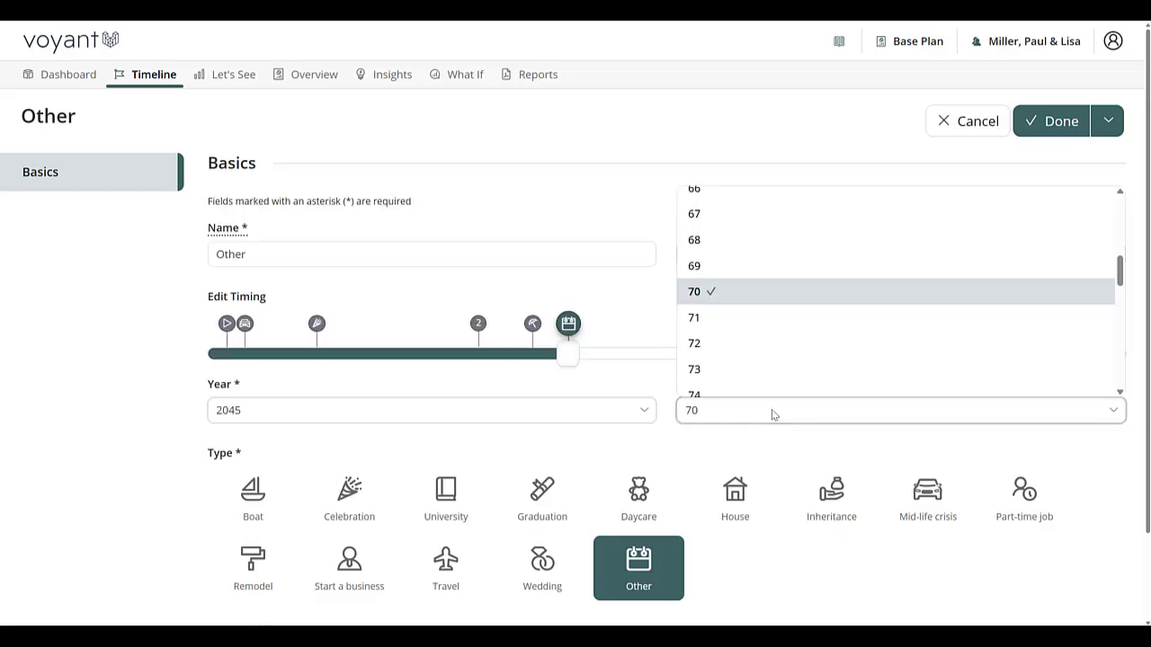
pyautogui.click(530, 494)
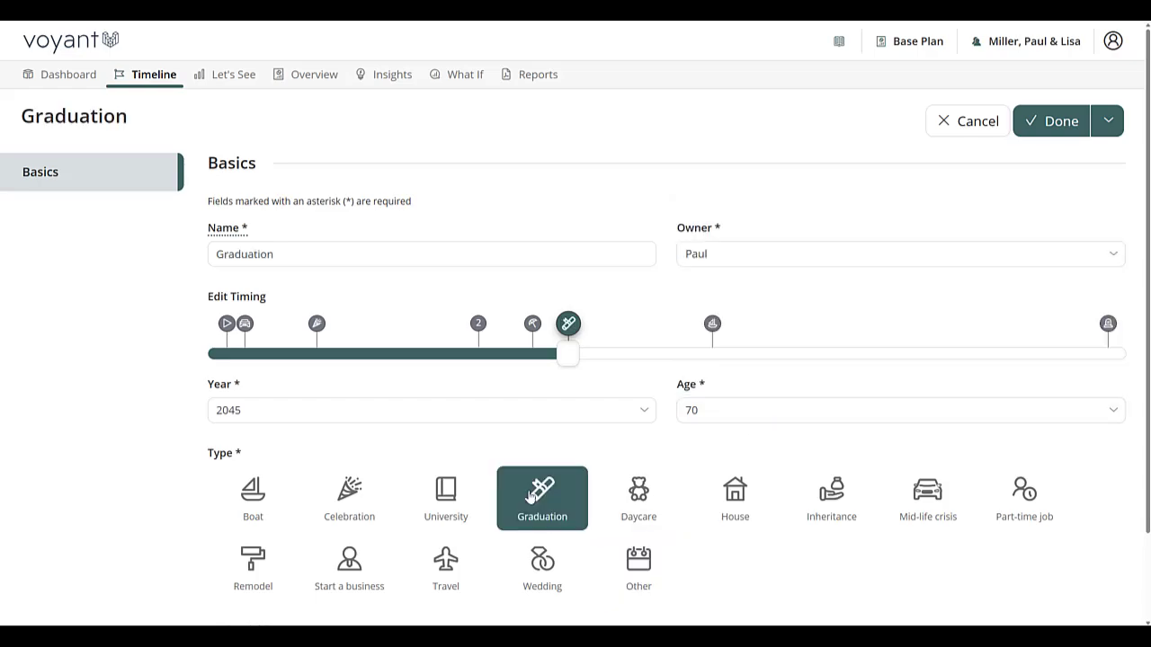
pyautogui.click(974, 131)
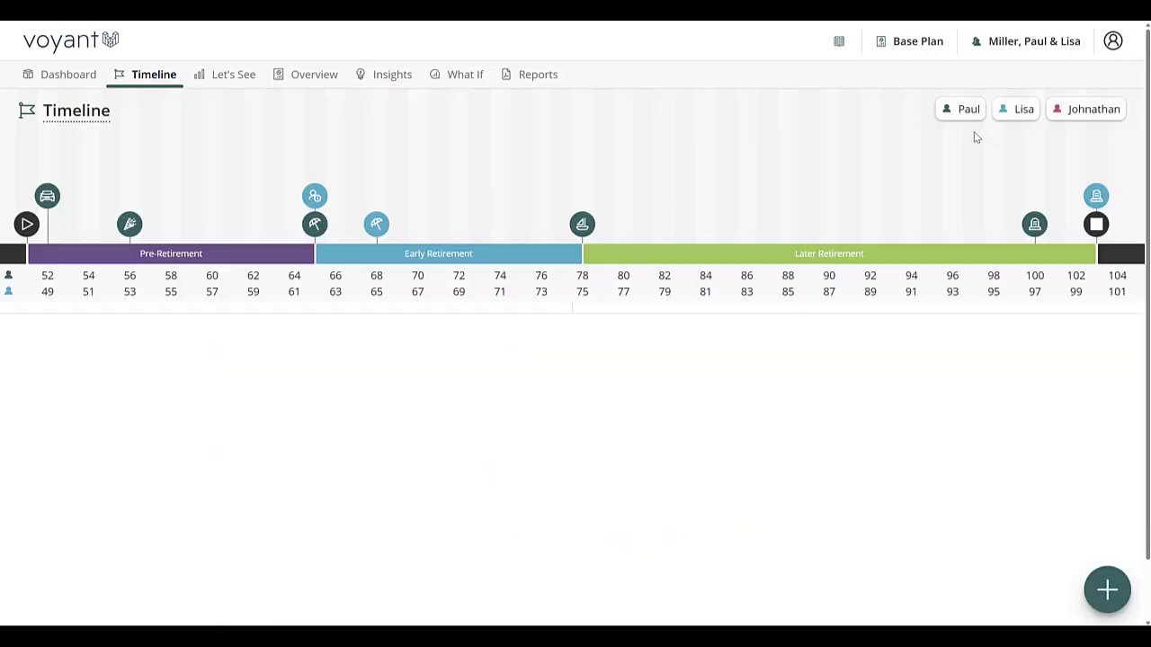
# - Check the timeline's add options, open the Let's See single chart and examine the 2026 cash flow summary
pyautogui.click(1106, 591)
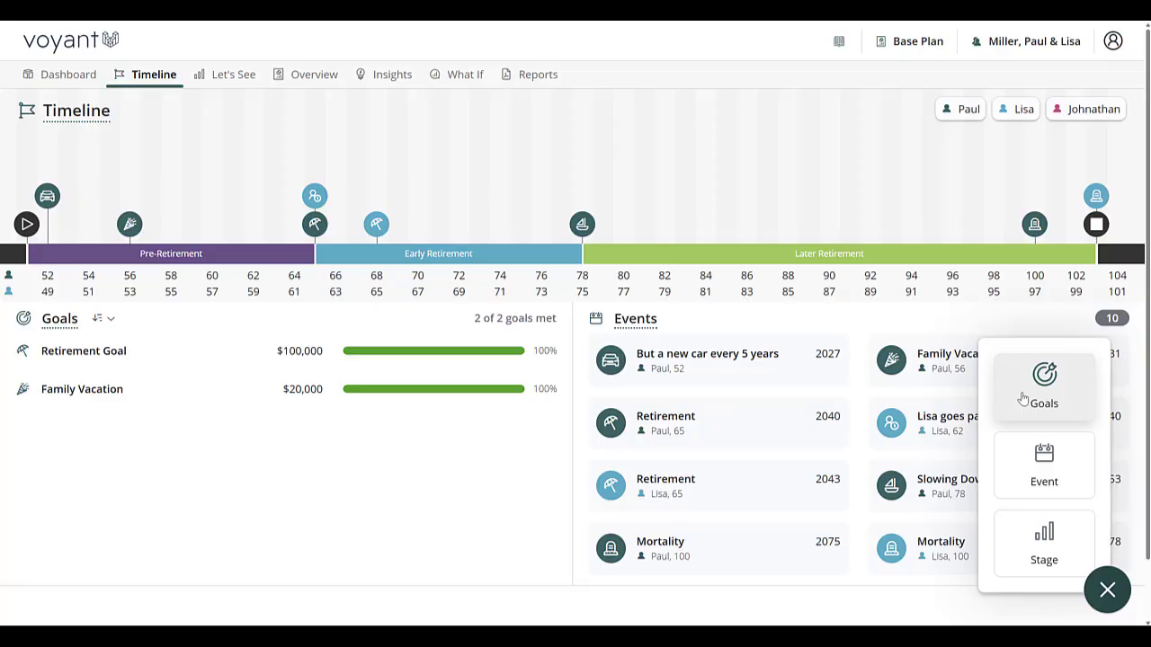
pyautogui.moveTo(223, 78)
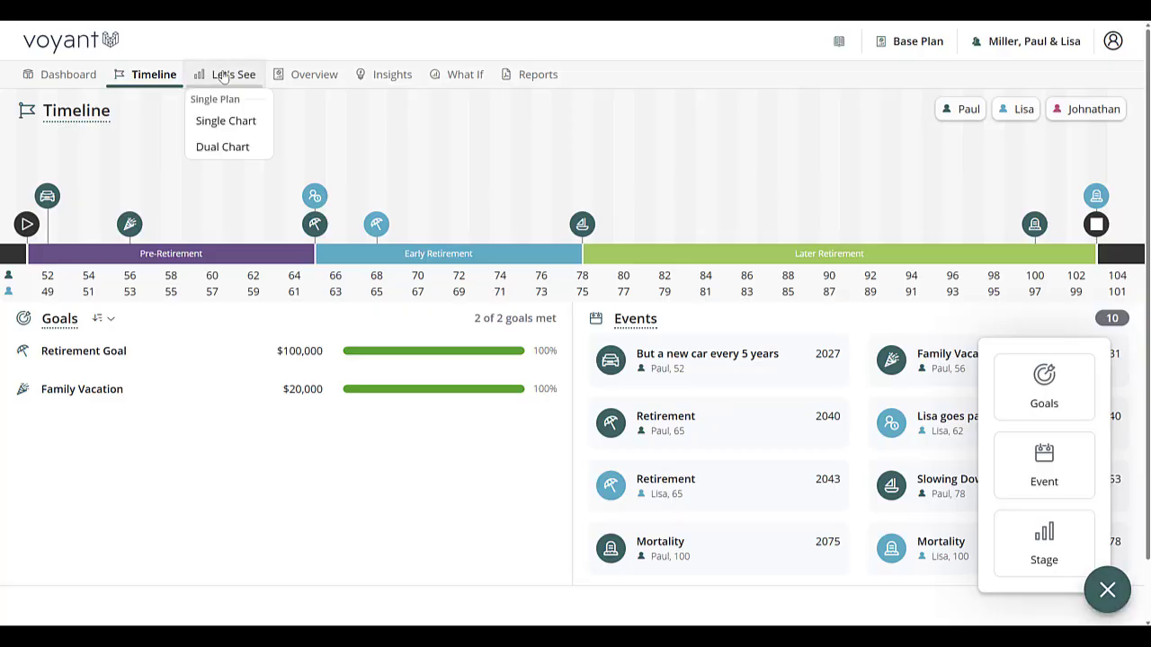
pyautogui.click(222, 123)
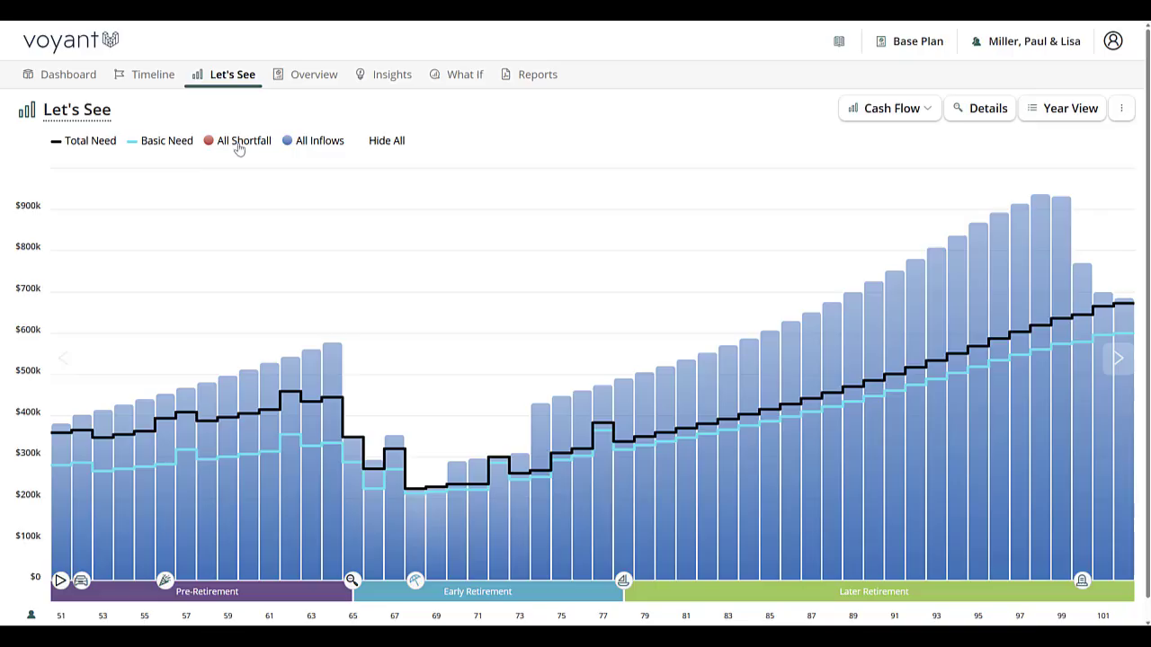
pyautogui.click(1121, 108)
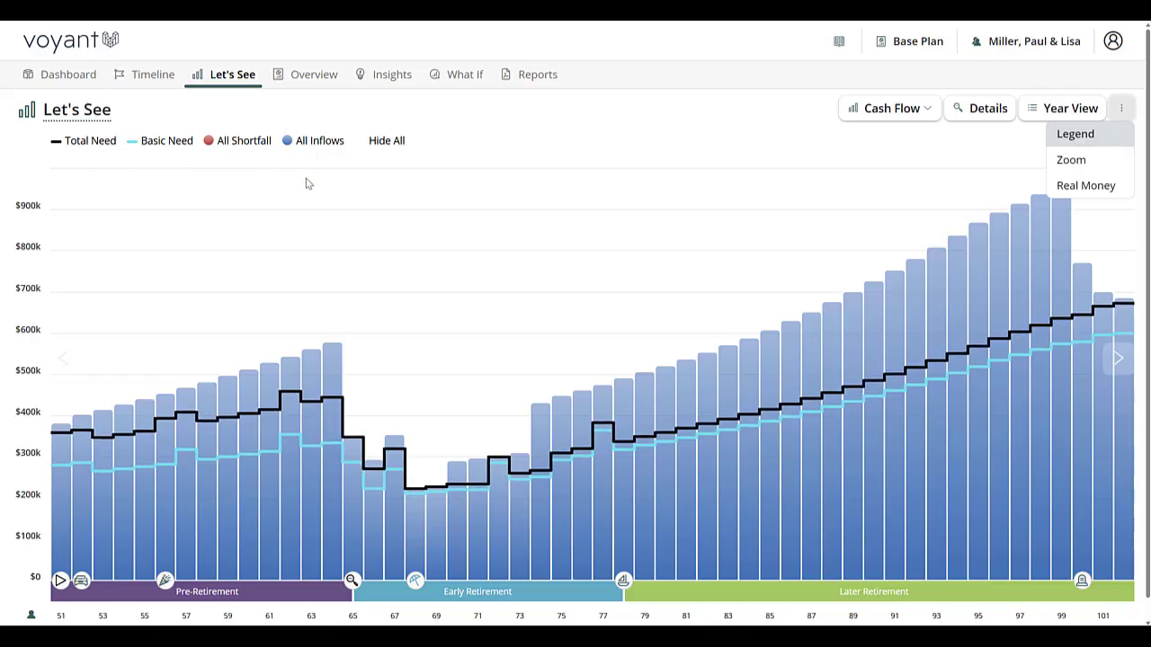
pyautogui.moveTo(63, 445)
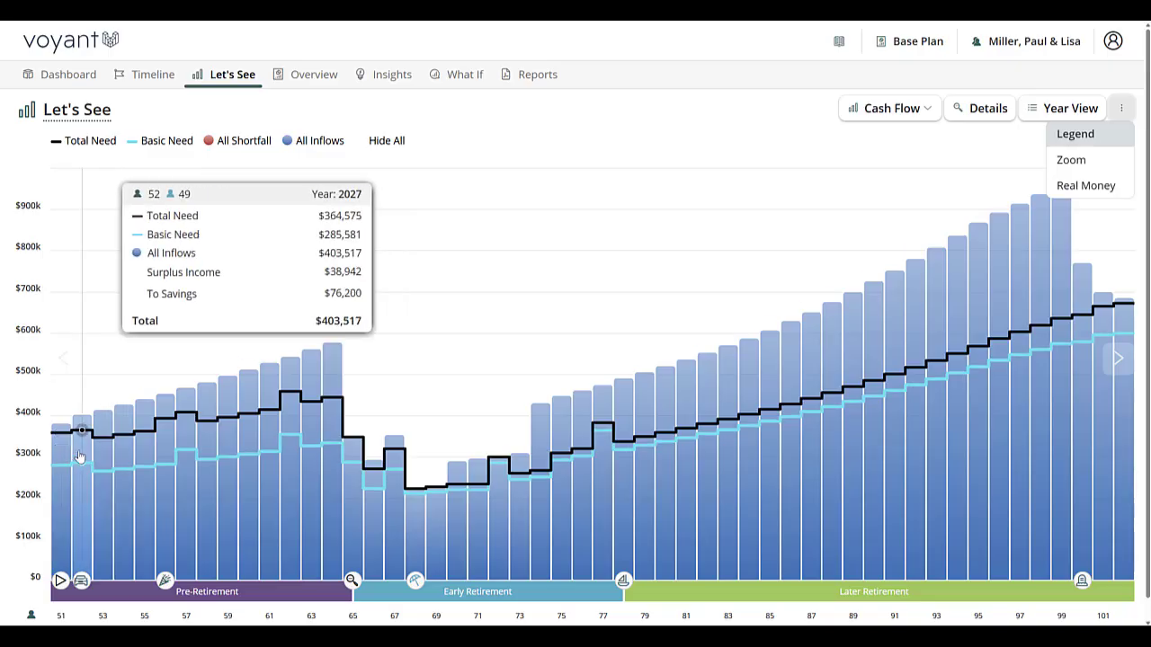
pyautogui.click(64, 455)
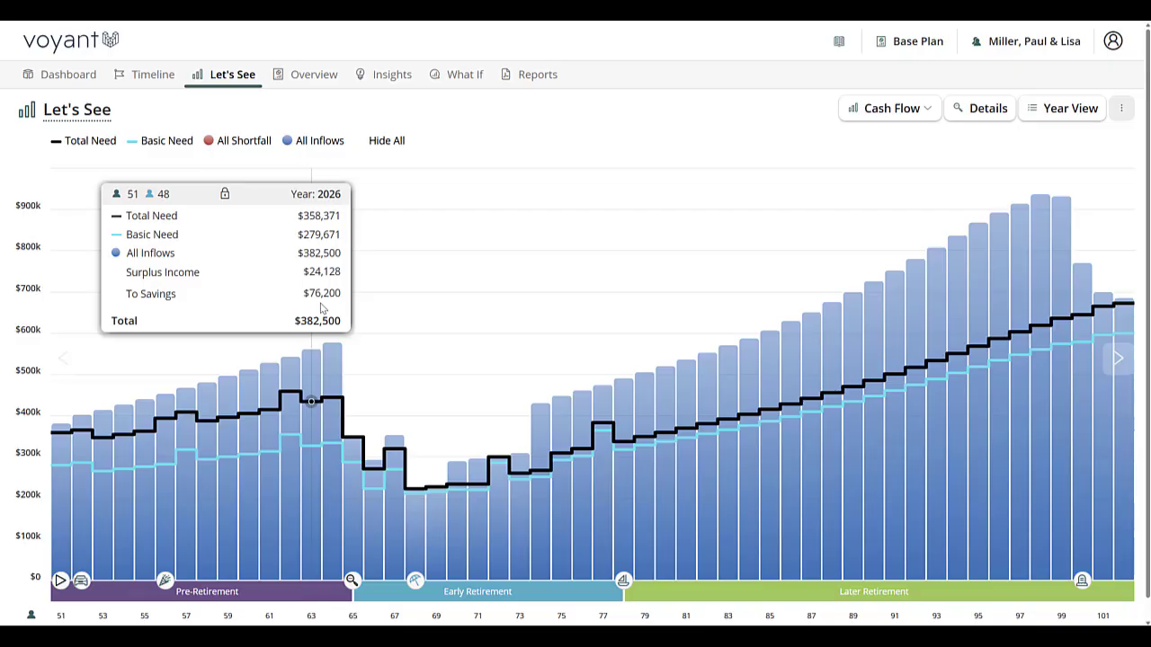
# - Show the cash flow chart in detail and examine the 2026 breakdown by income source
pyautogui.click(989, 113)
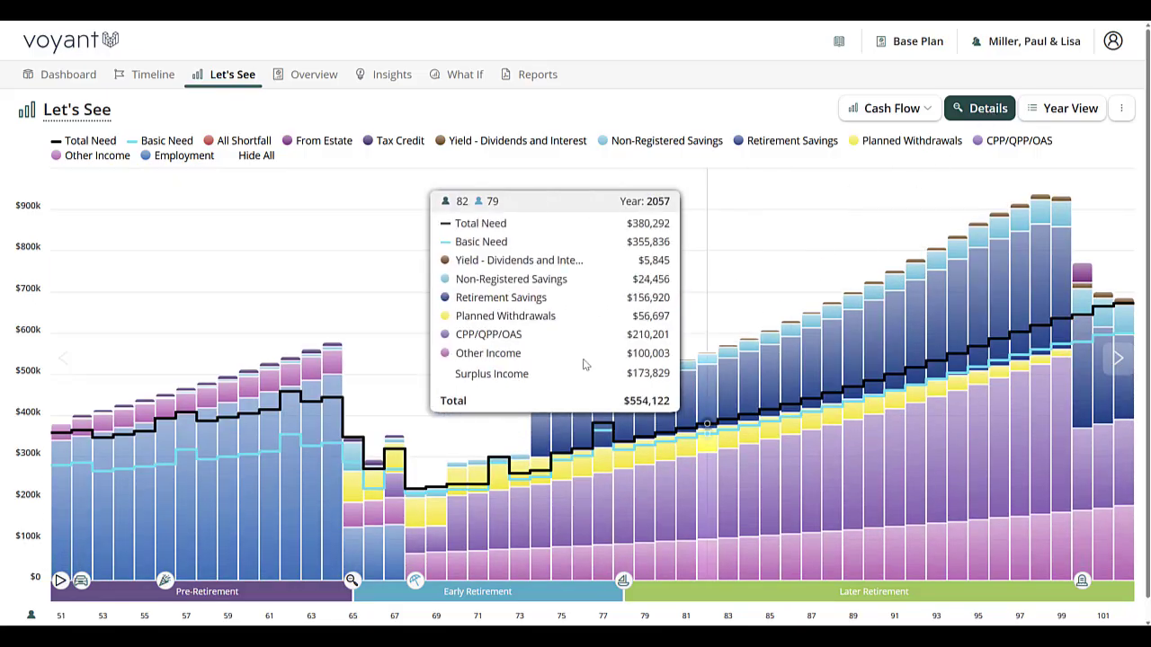
pyautogui.moveTo(67, 448)
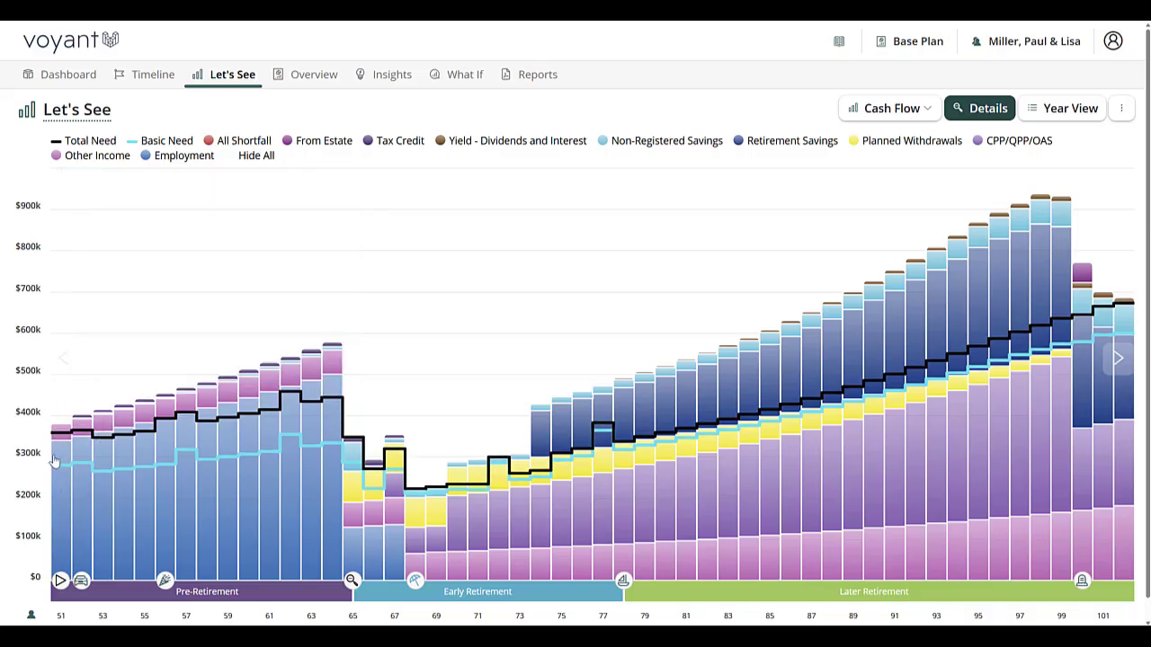
pyautogui.click(67, 445)
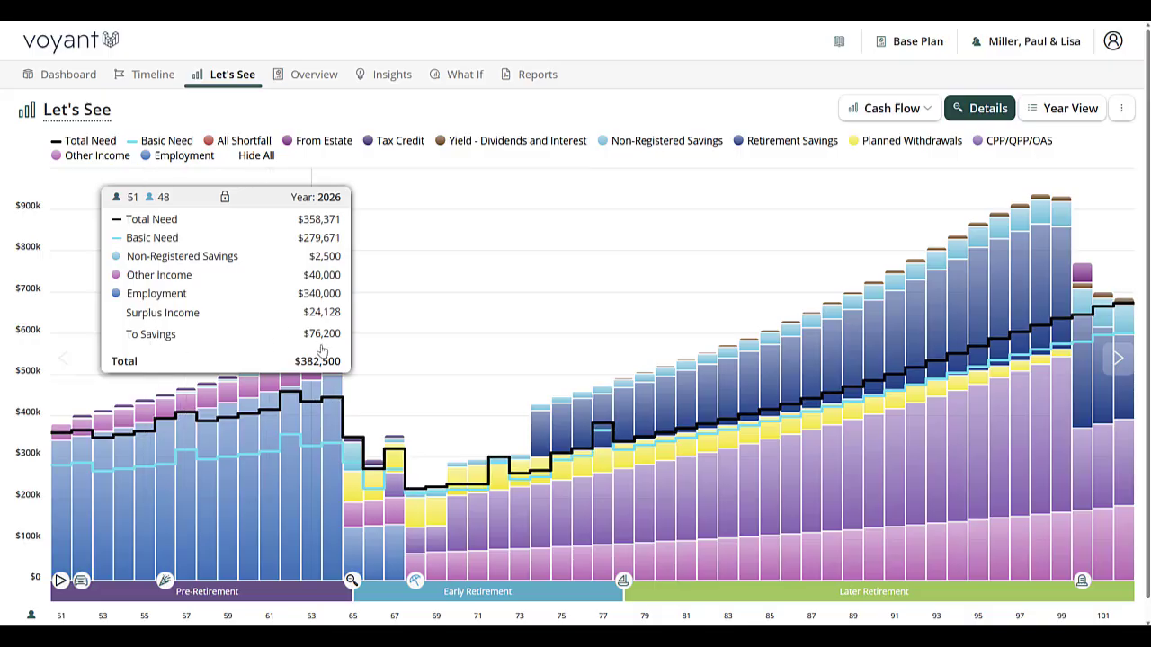
# - Open the 2026 Year View and examine its cash flow income and the full expense list
pyautogui.click(1069, 109)
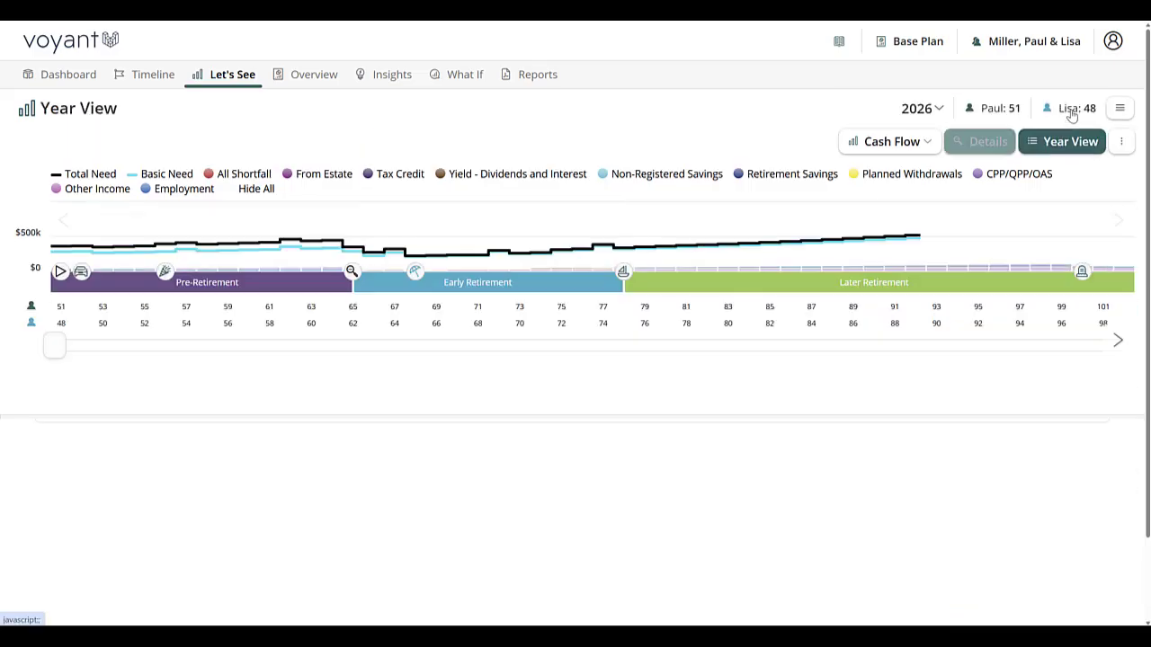
pyautogui.scroll(-2, 136, 390)
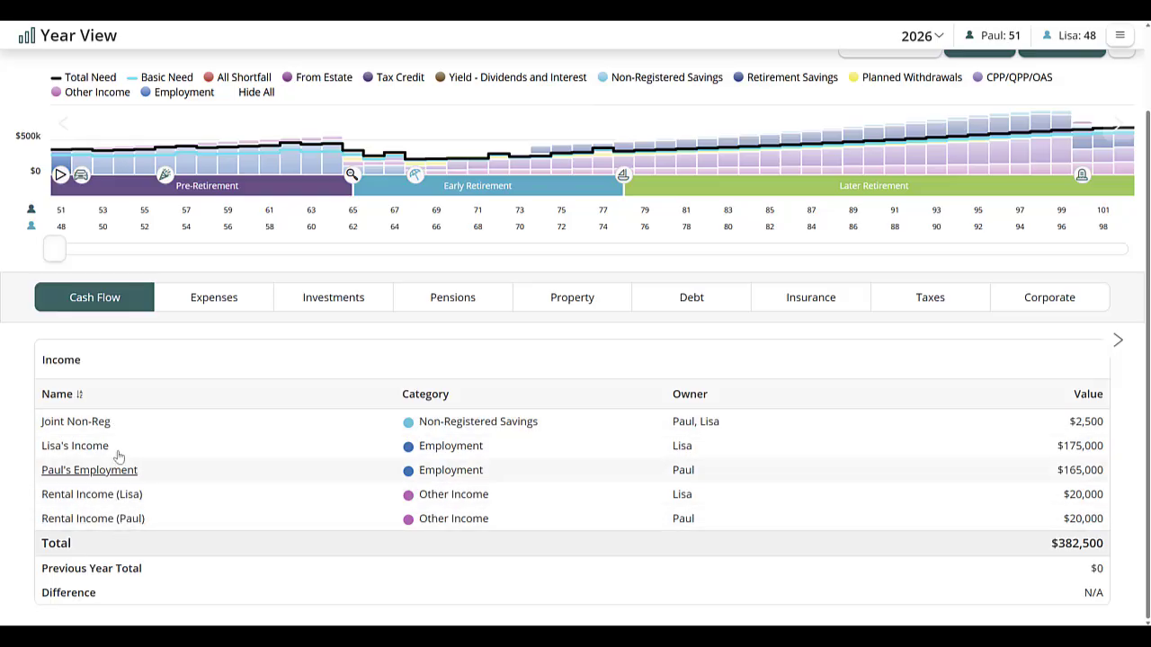
pyautogui.click(195, 300)
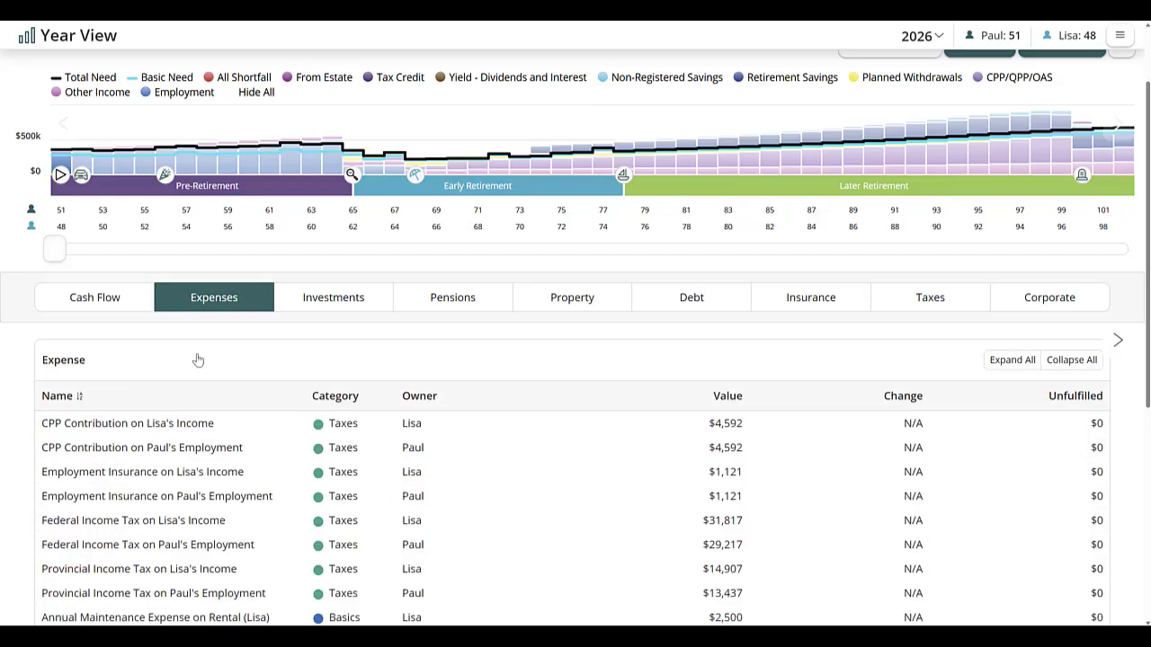
pyautogui.scroll(-2, 198, 356)
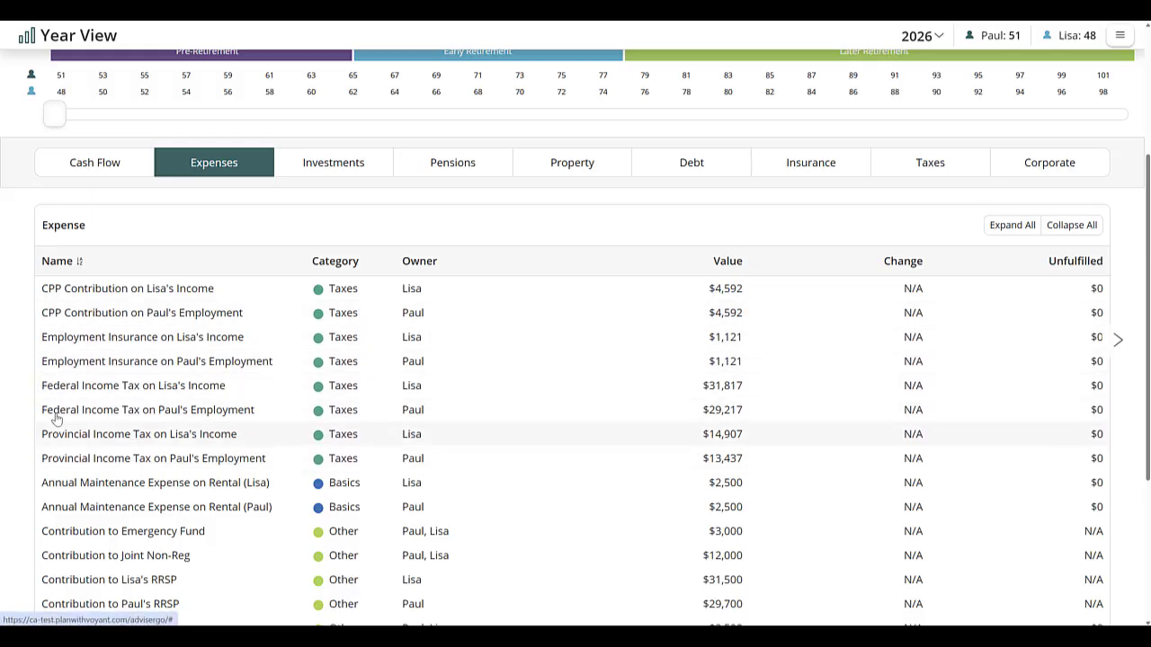
pyautogui.scroll(-2, 63, 477)
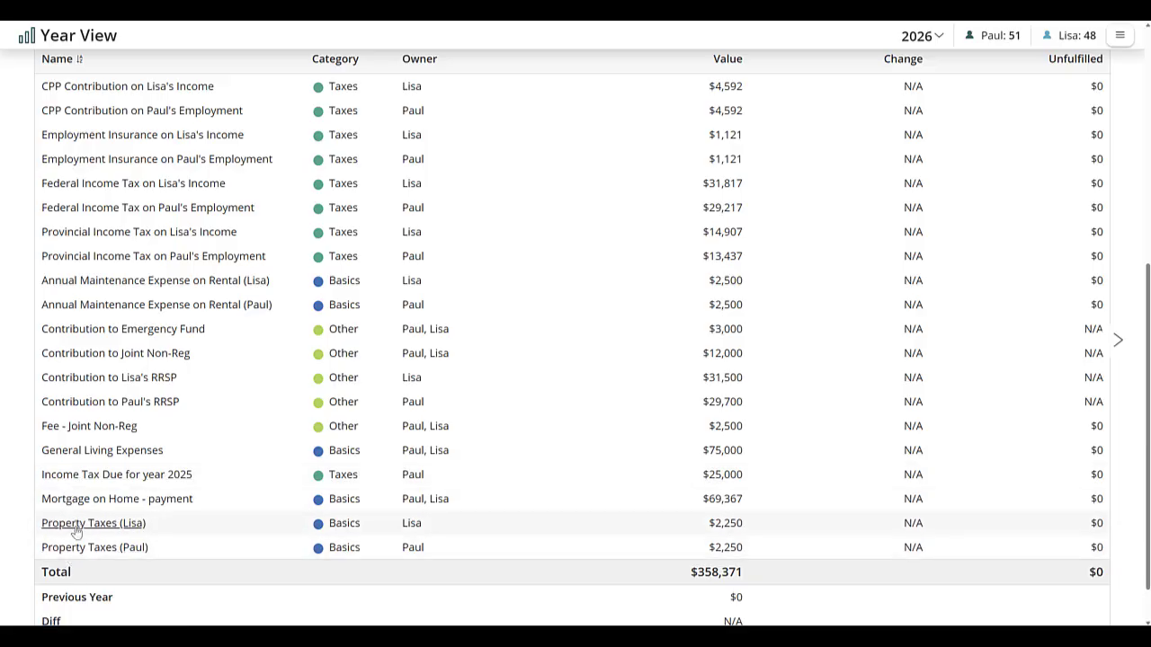
pyautogui.scroll(2, 358, 160)
# - Review the Year View's investments, pensions, property, debt and taxes for 2026, and return to the full chart
pyautogui.click(358, 160)
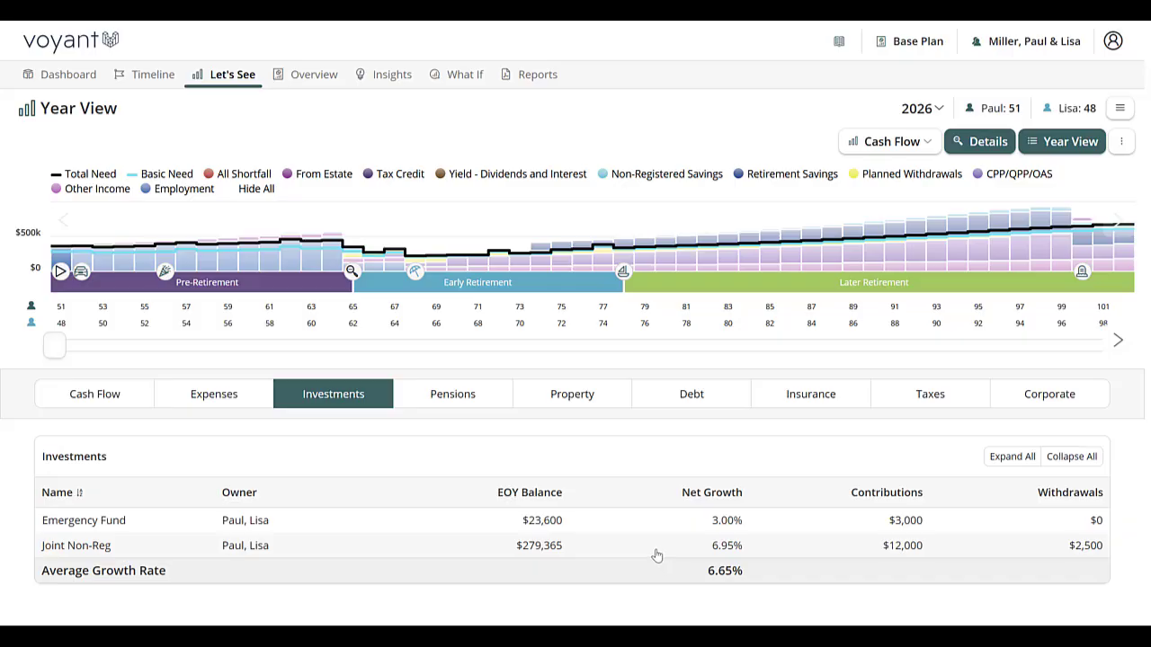
pyautogui.click(478, 403)
pyautogui.click(570, 404)
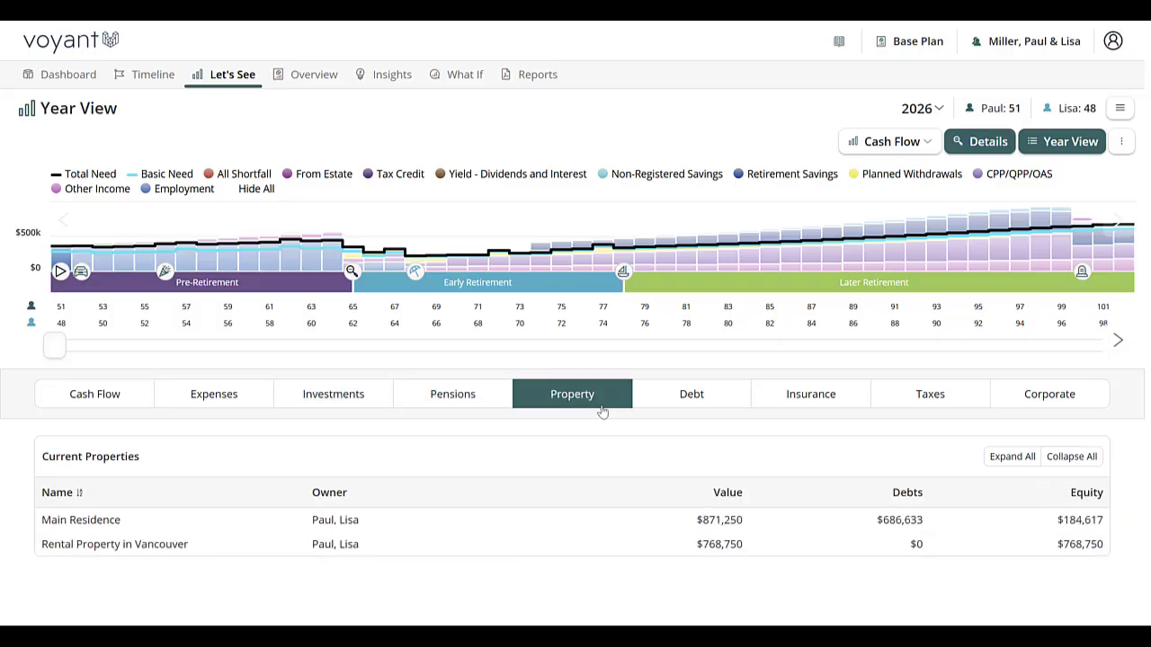
pyautogui.click(713, 402)
pyautogui.click(942, 406)
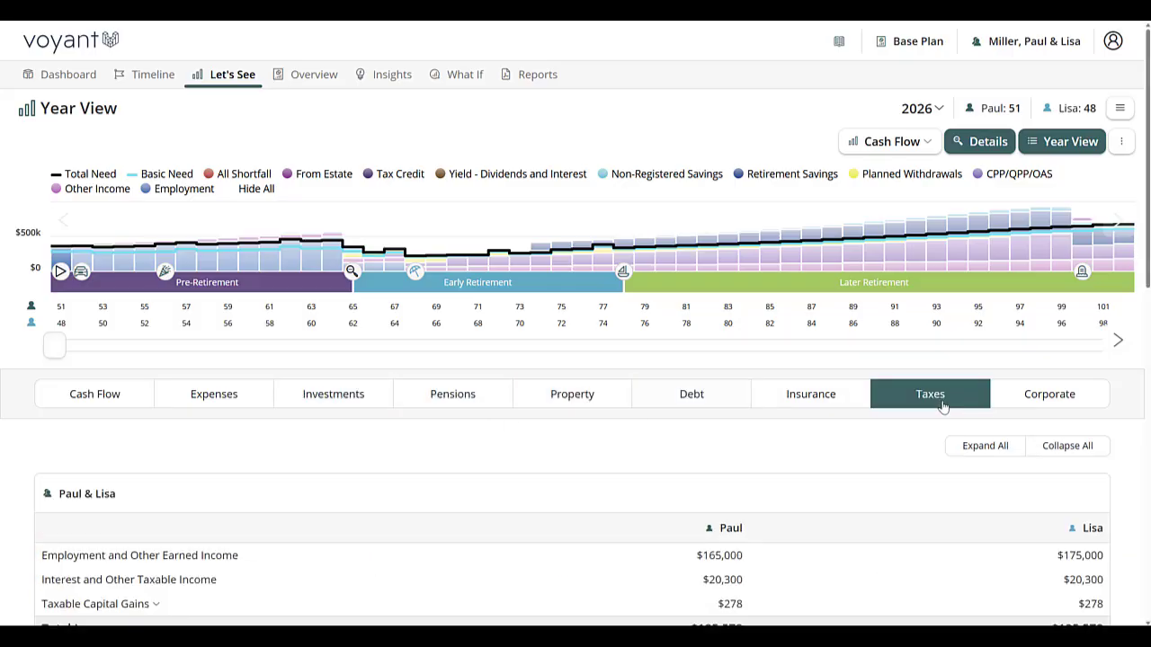
pyautogui.click(1078, 147)
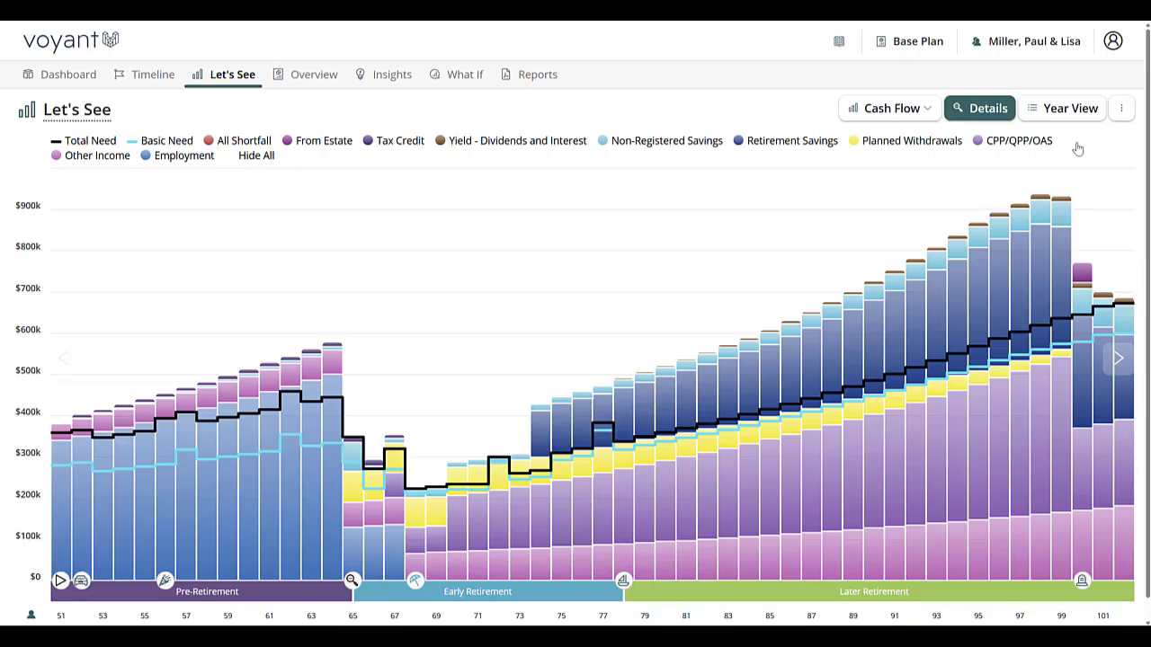
# - Switch the chart to Assets and isolate the Joint Non-Reg account to examine its growth over time
pyautogui.click(915, 109)
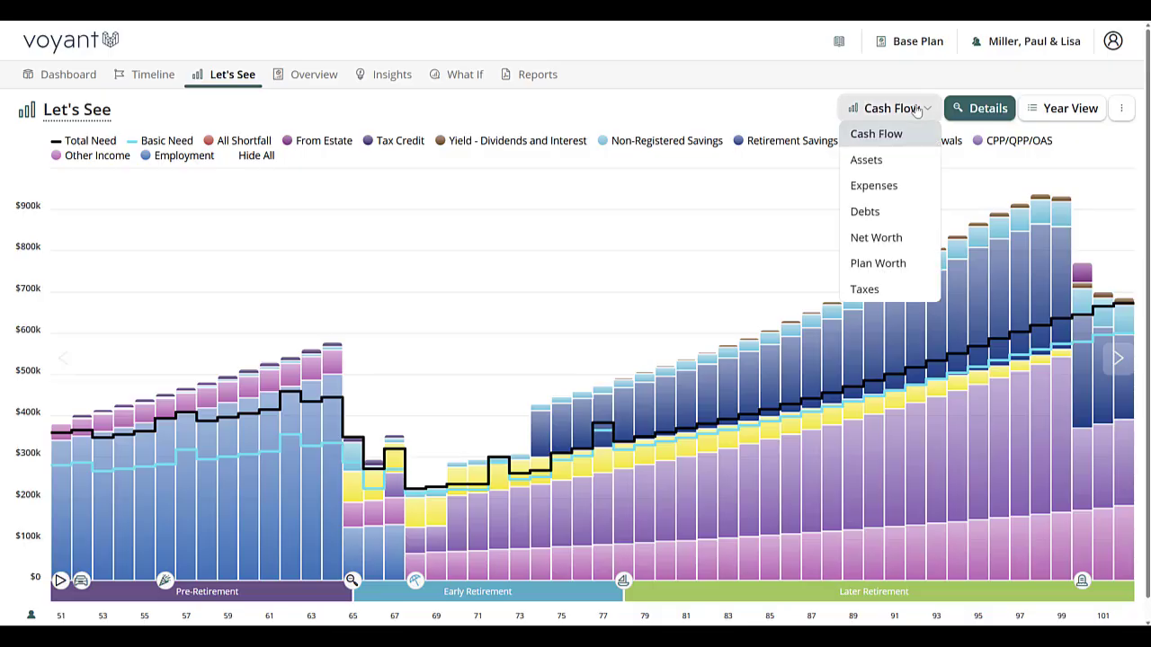
pyautogui.click(863, 160)
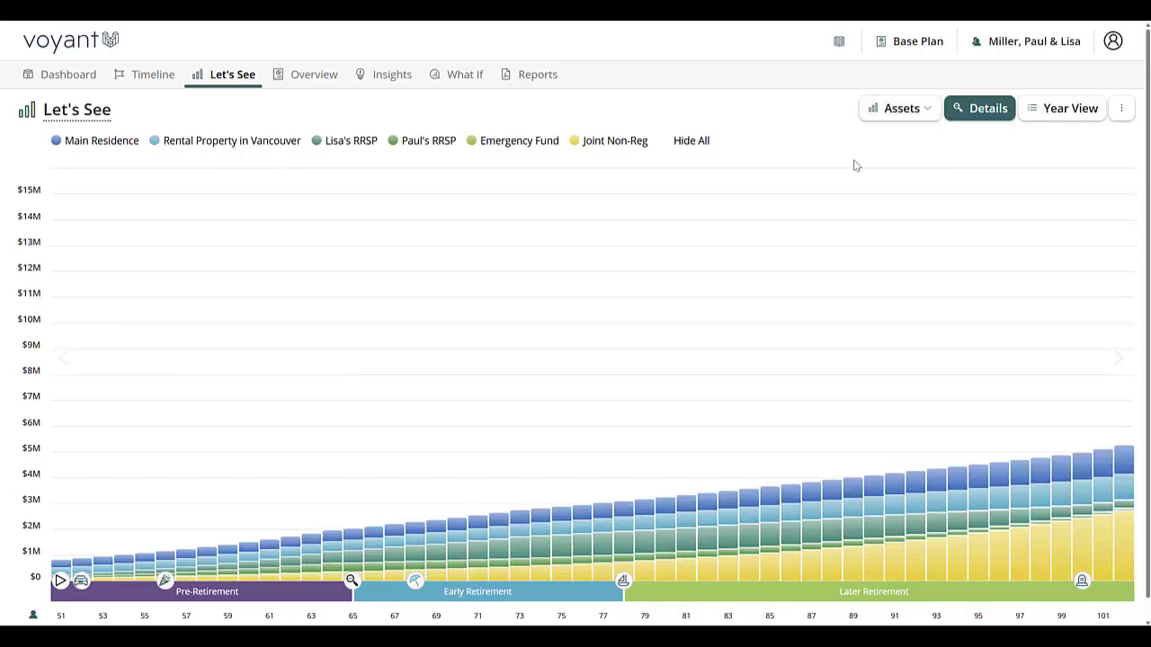
pyautogui.click(889, 110)
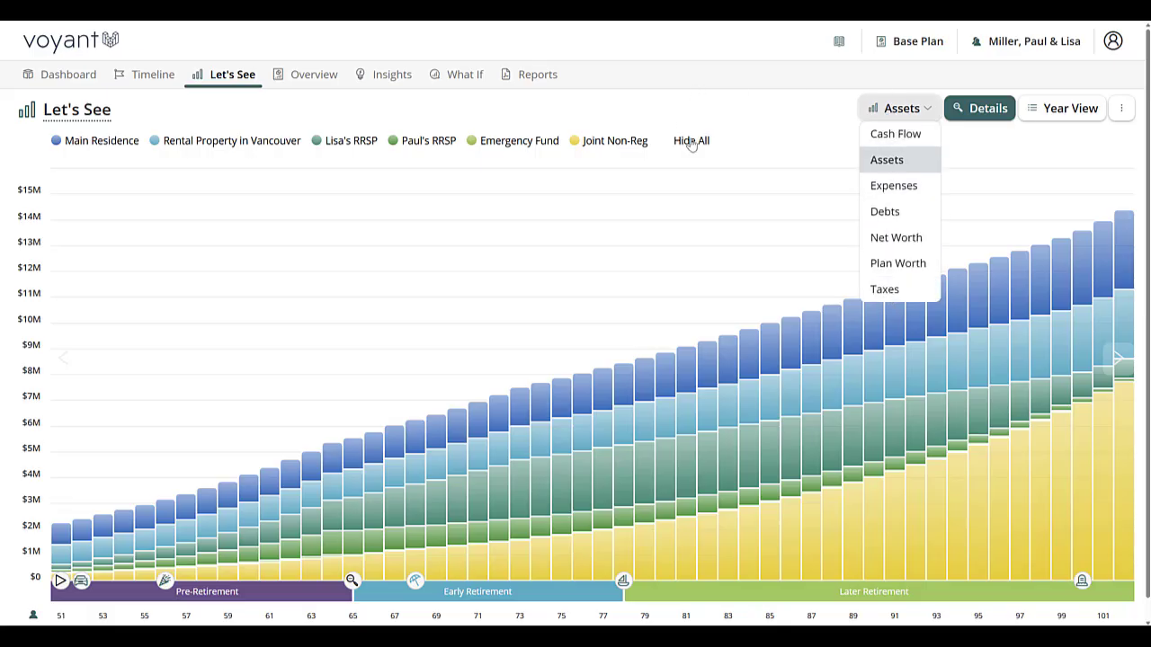
pyautogui.click(690, 142)
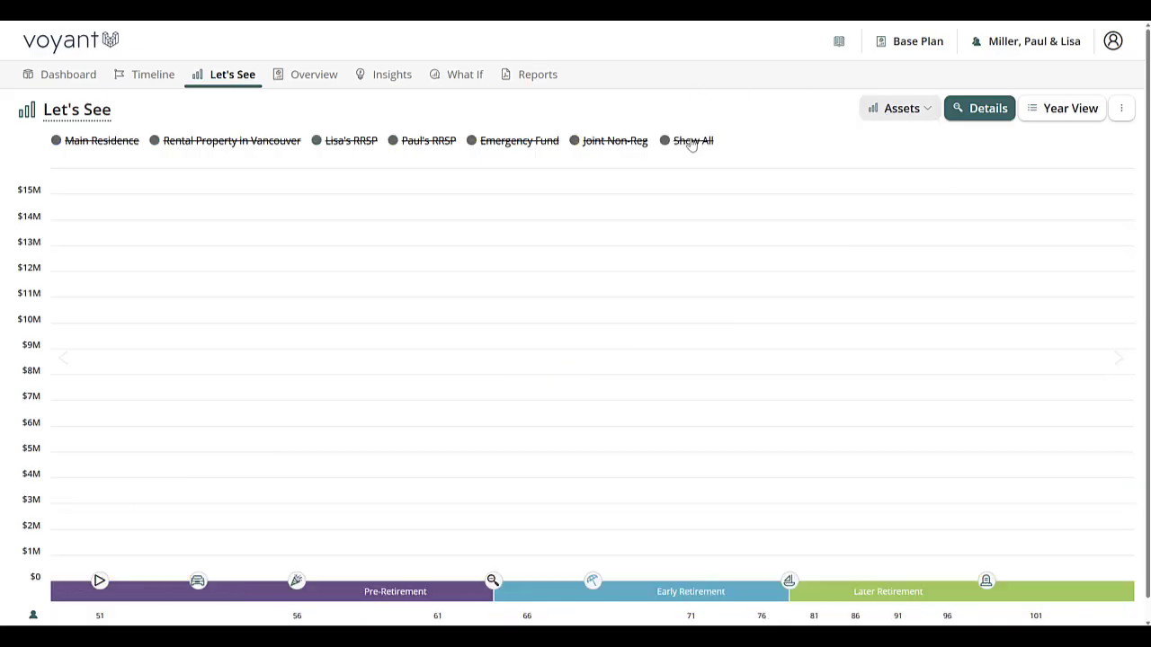
pyautogui.click(612, 144)
pyautogui.moveTo(519, 424)
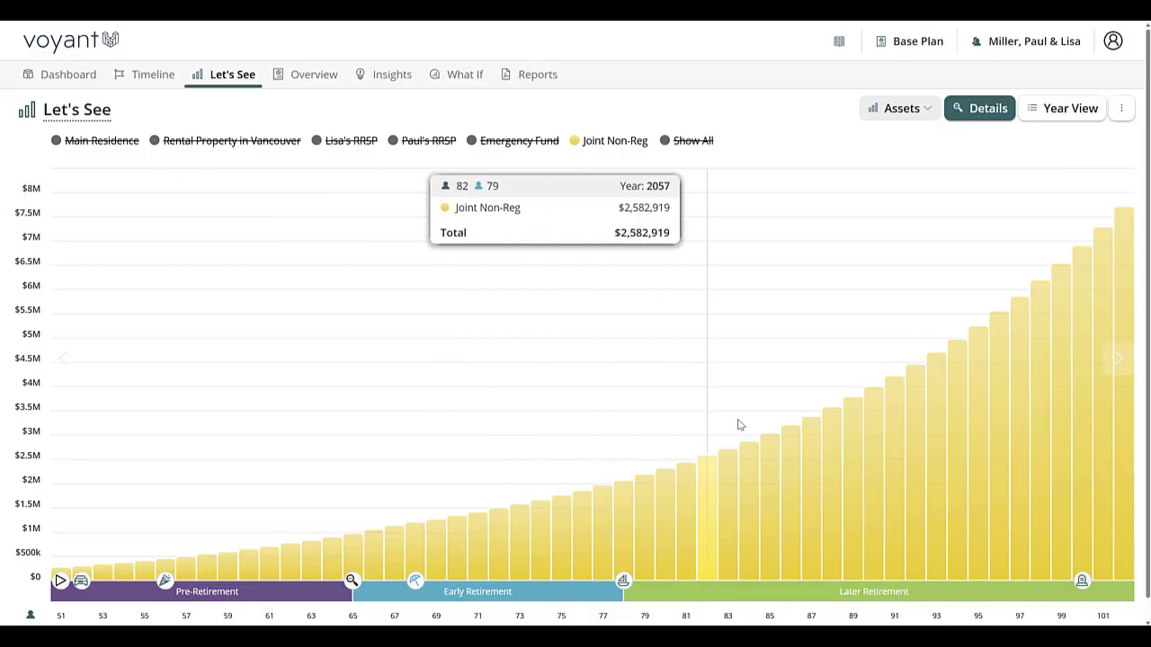
# - Show all assets again except the Main Residence and the Rental Property in Vancouver
pyautogui.click(678, 143)
pyautogui.click(108, 144)
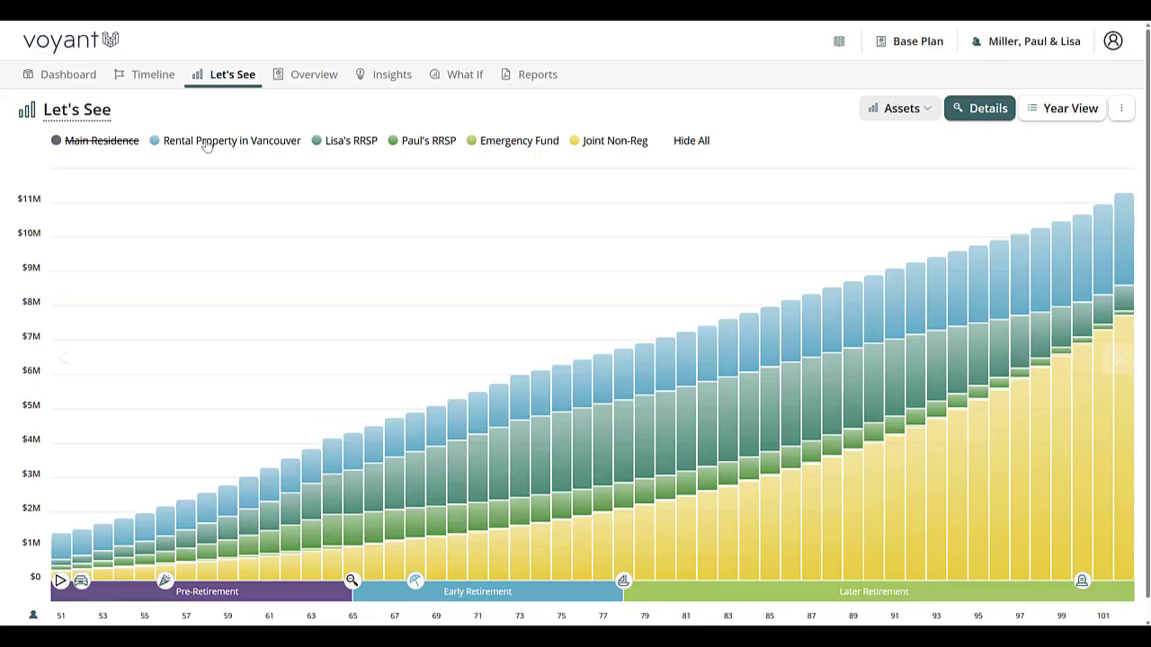
pyautogui.click(206, 145)
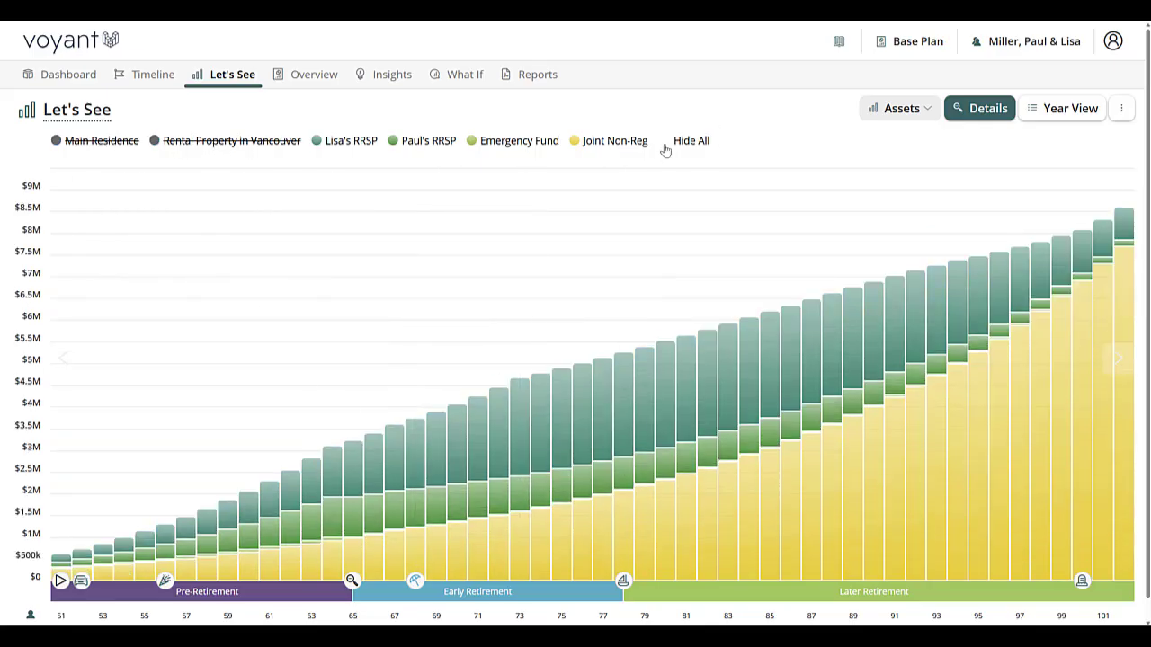
# - Limit the assets chart to the Main Residence and the Rental Property in Vancouver
pyautogui.click(682, 144)
pyautogui.click(114, 142)
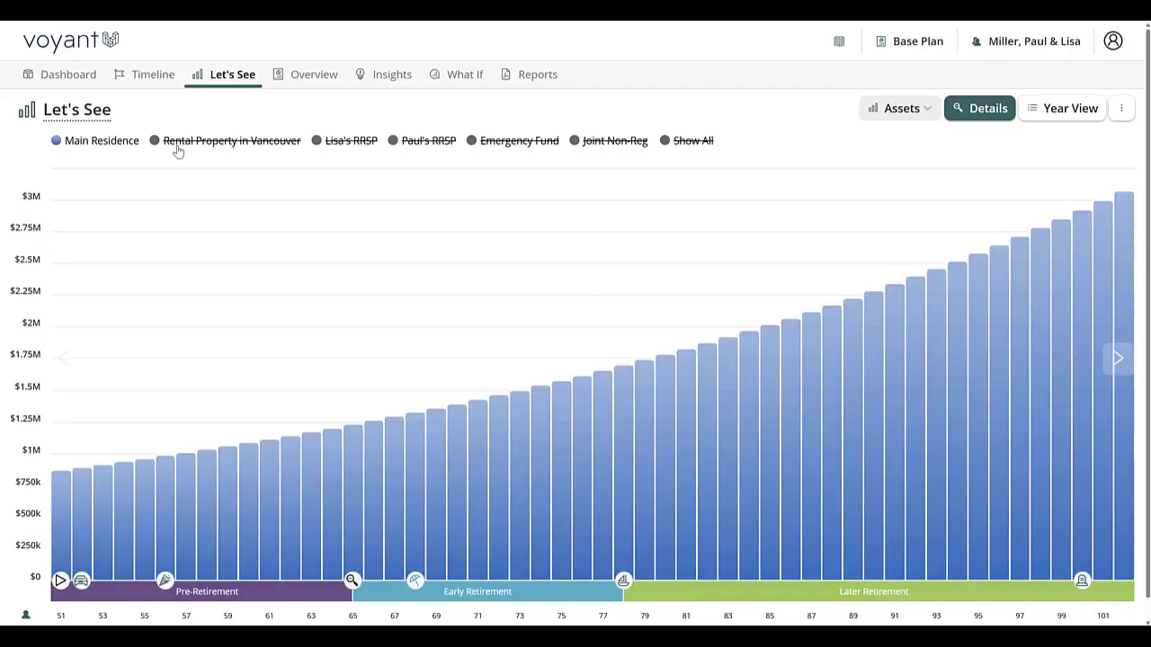
pyautogui.click(193, 149)
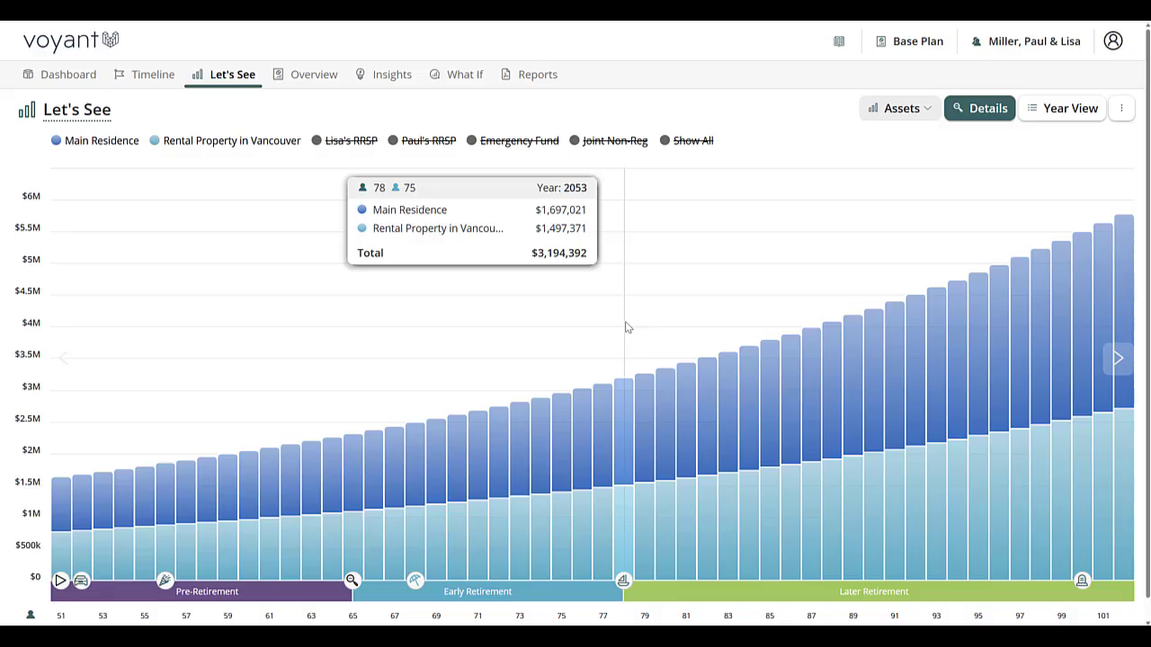
# - Open the dual chart view and compare Assets in the upper chart with Debts in the lower chart
pyautogui.click(232, 74)
pyautogui.click(224, 147)
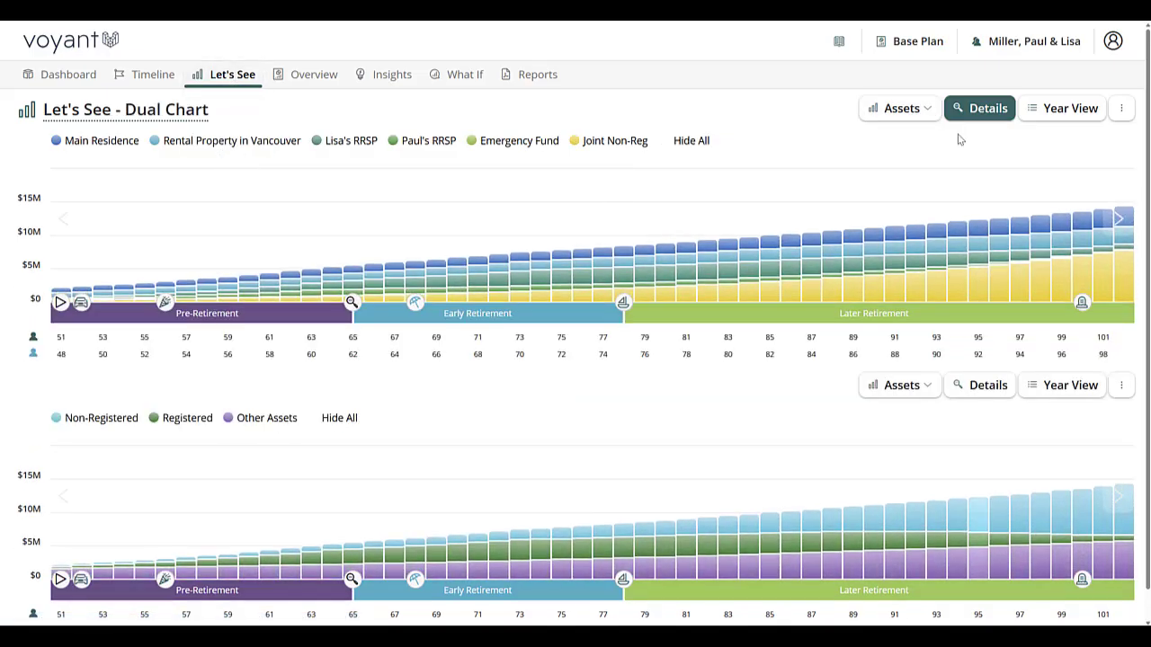
pyautogui.click(913, 386)
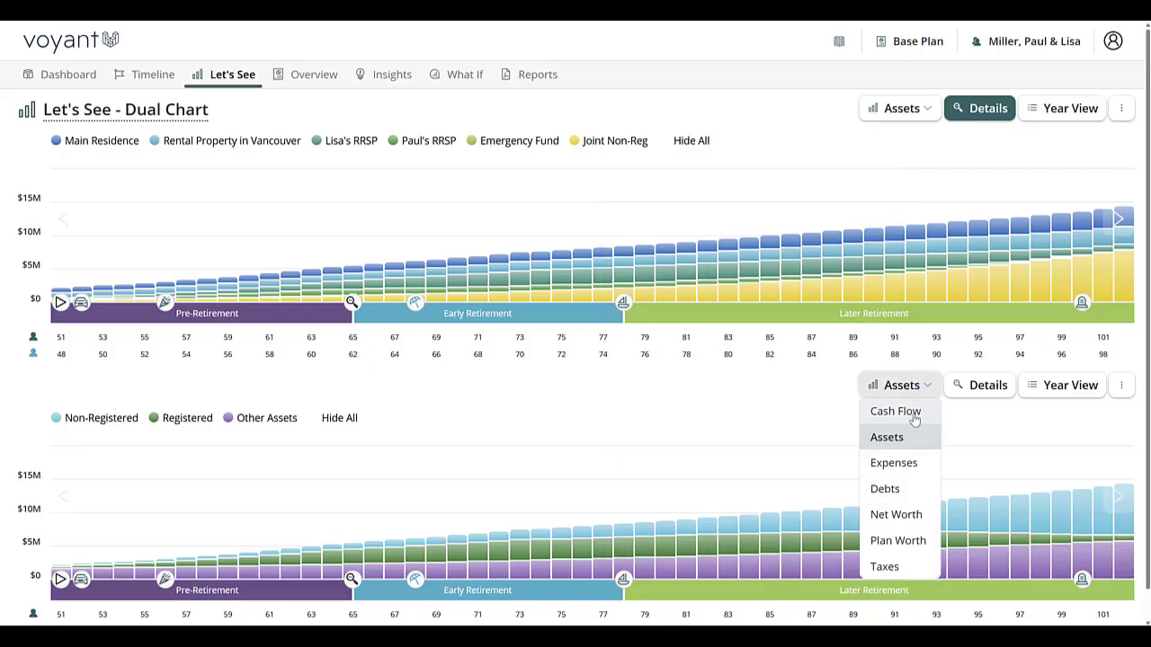
pyautogui.click(892, 491)
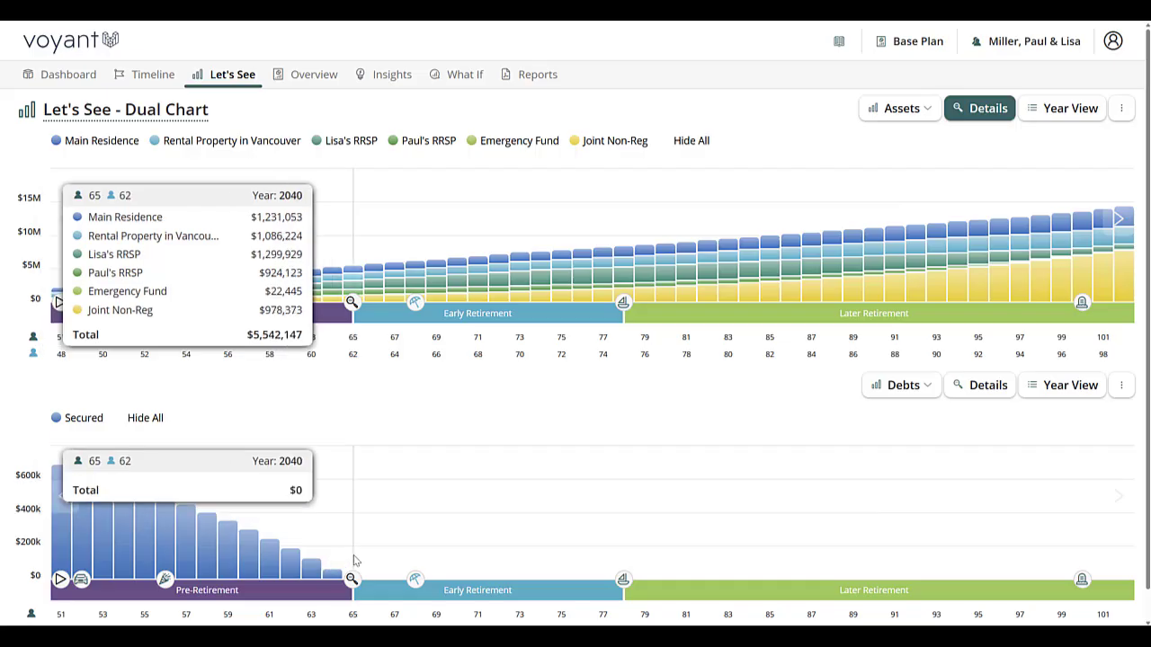
# - Set the dual charts to Cash Flow above and Taxes below, and compare them across the years
pyautogui.click(901, 108)
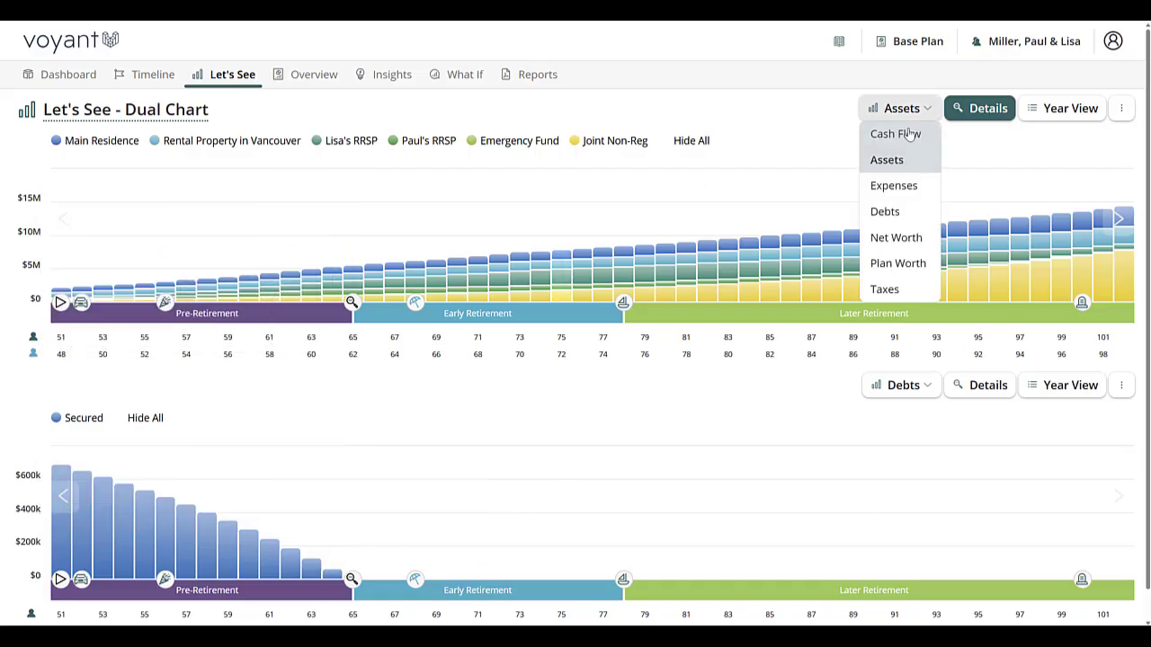
pyautogui.click(889, 134)
pyautogui.click(899, 385)
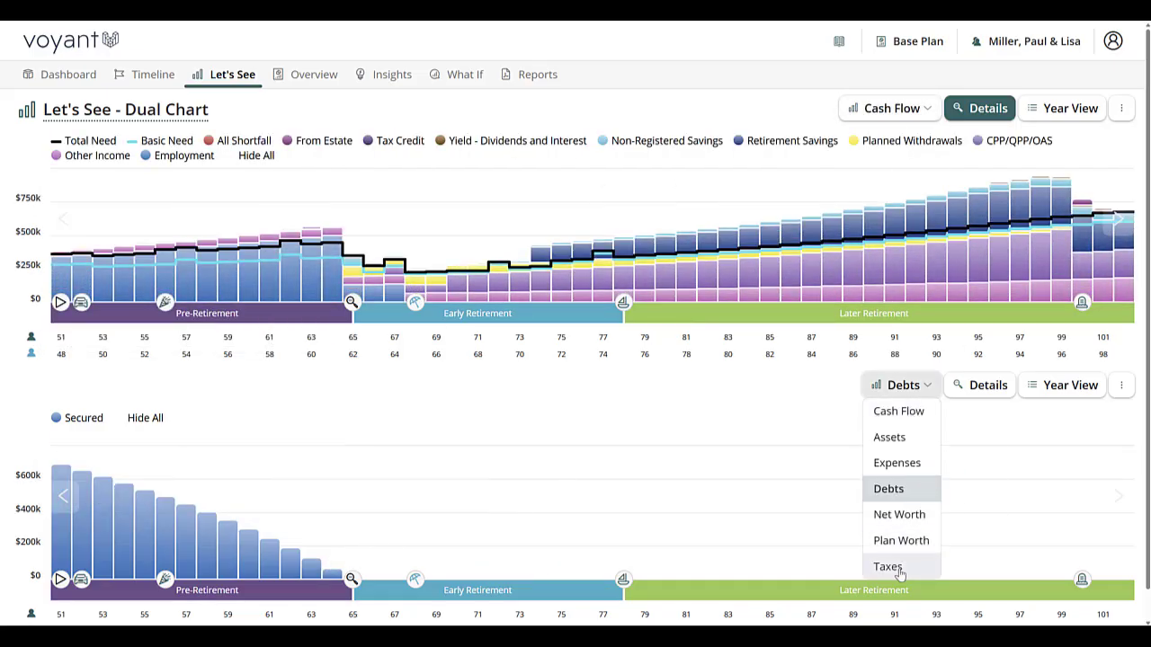
pyautogui.click(899, 568)
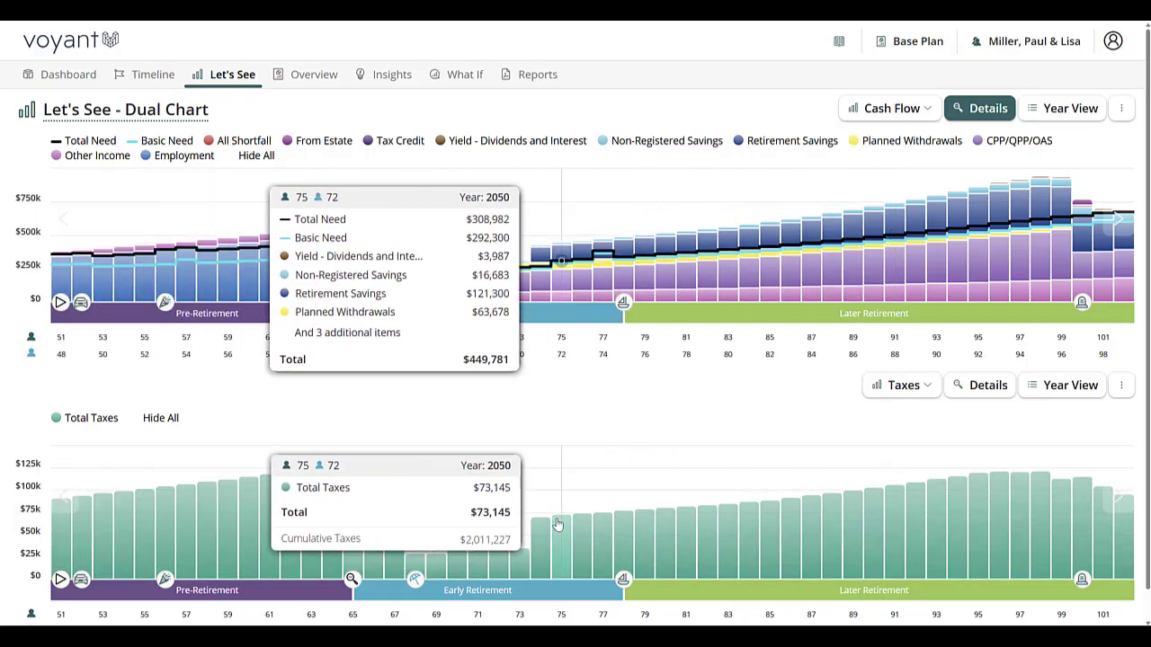
pyautogui.rightClick(980, 530)
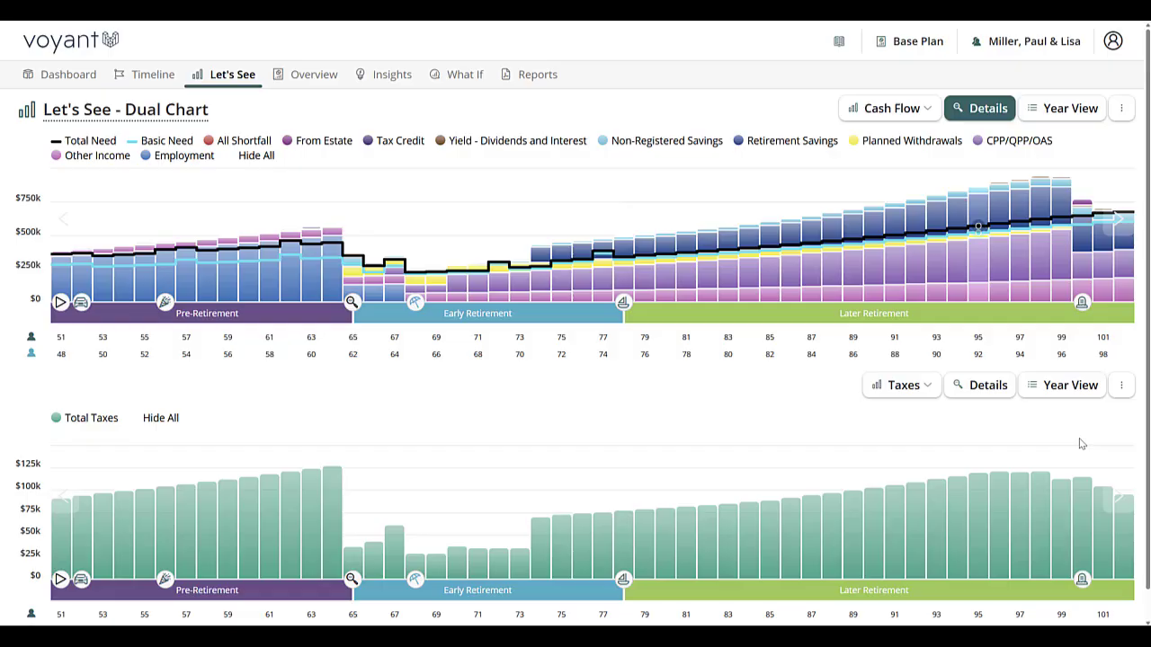
# - Open the form for sharing client access with support and activate its message field
pyautogui.click(1014, 45)
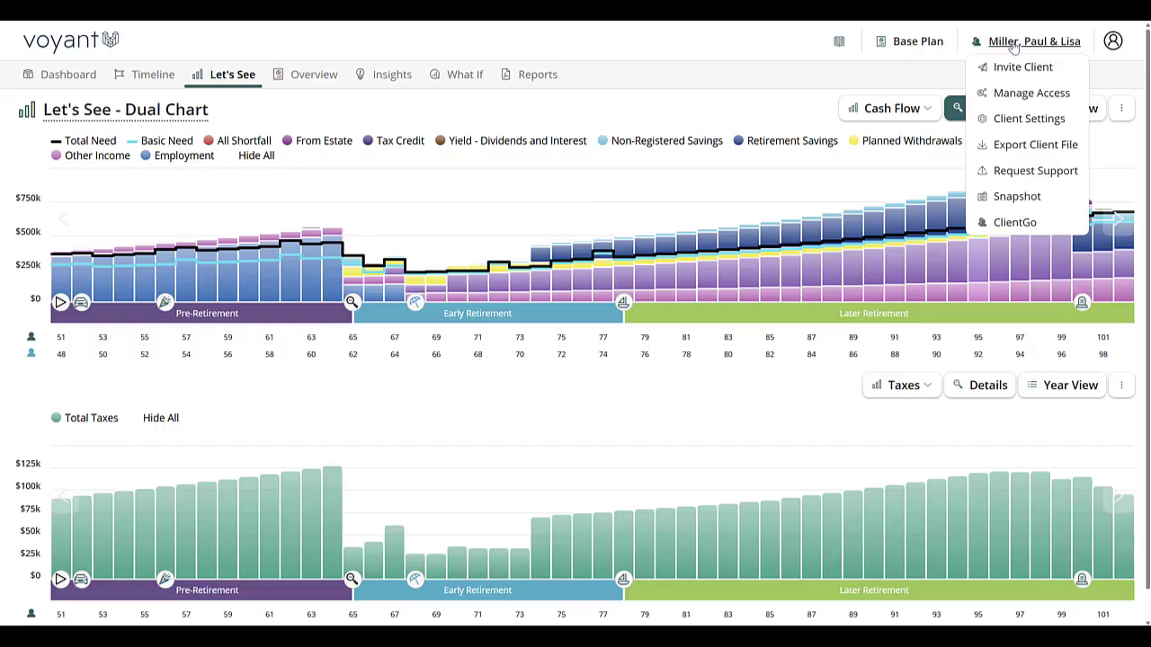
pyautogui.click(1008, 174)
pyautogui.click(465, 413)
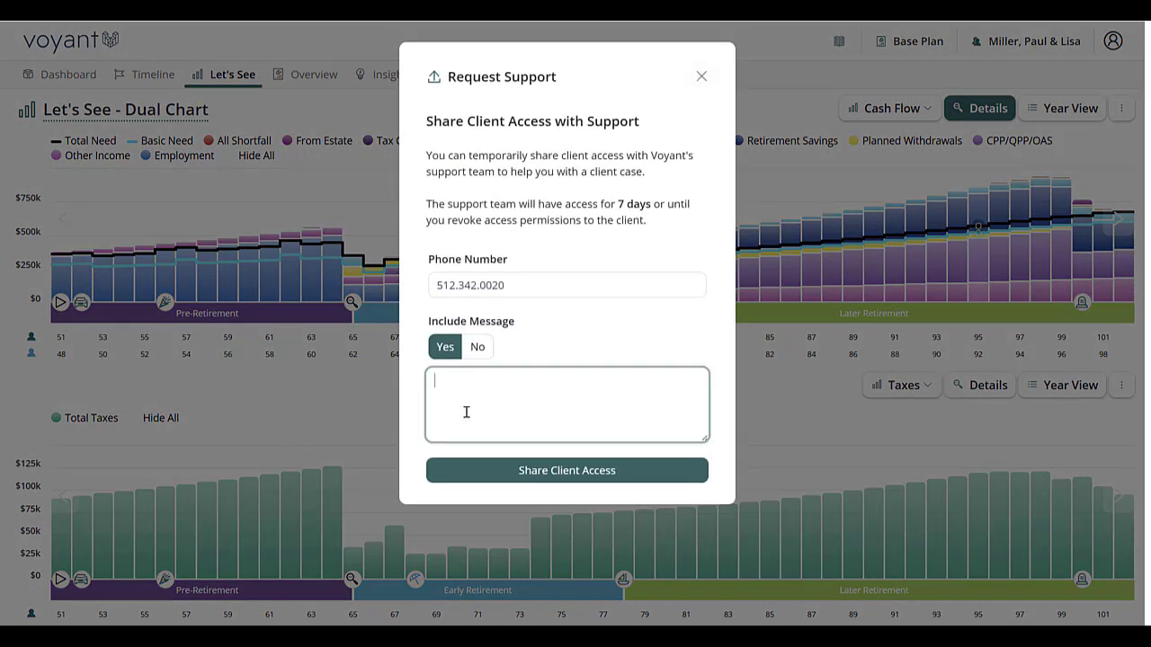